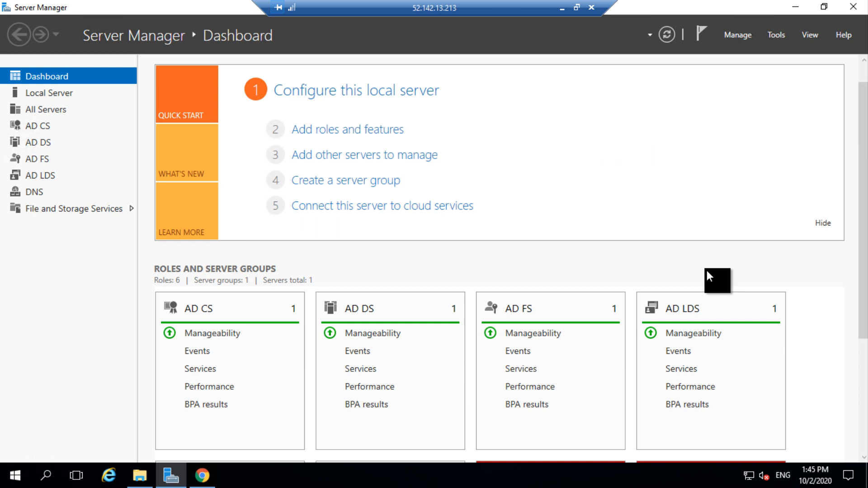
Open AD FS Management and locate the /FederationMetadata/2007-06/FederationMetadata.xml endpoint among the service endpoints.
click(777, 37)
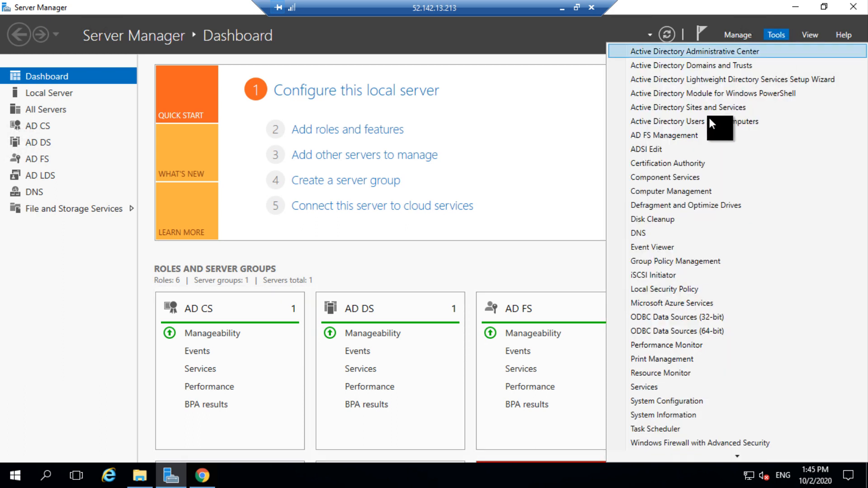
click(700, 136)
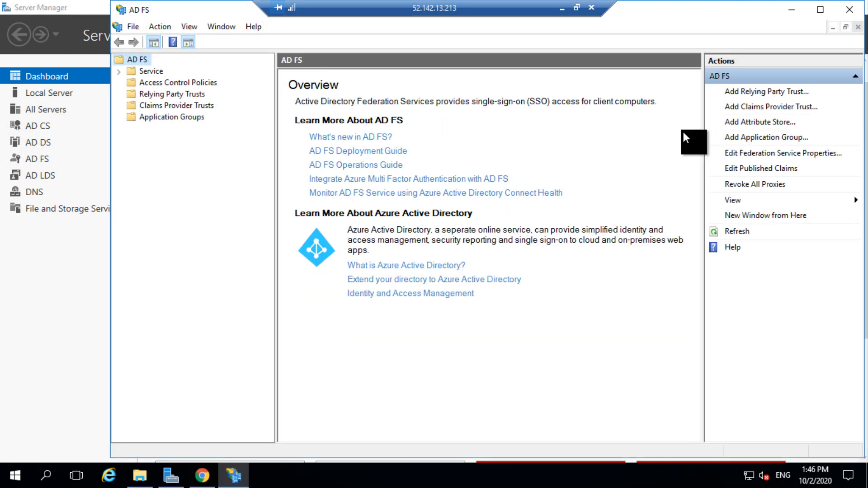
click(117, 72)
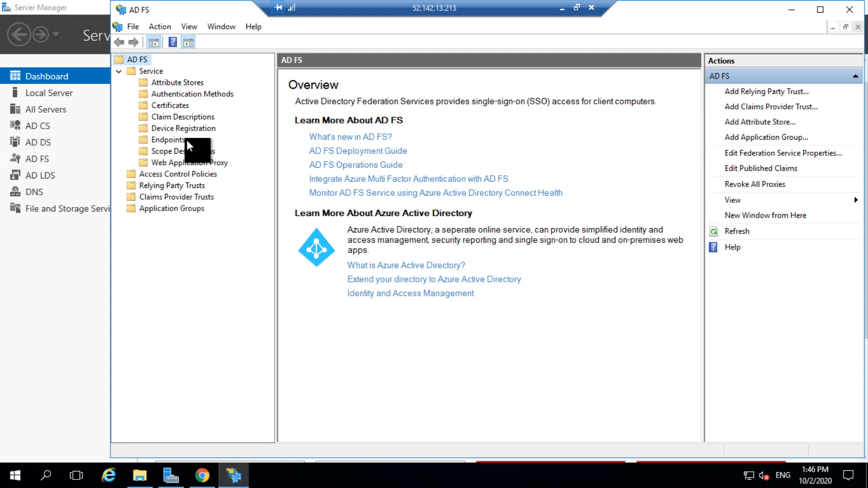
click(174, 139)
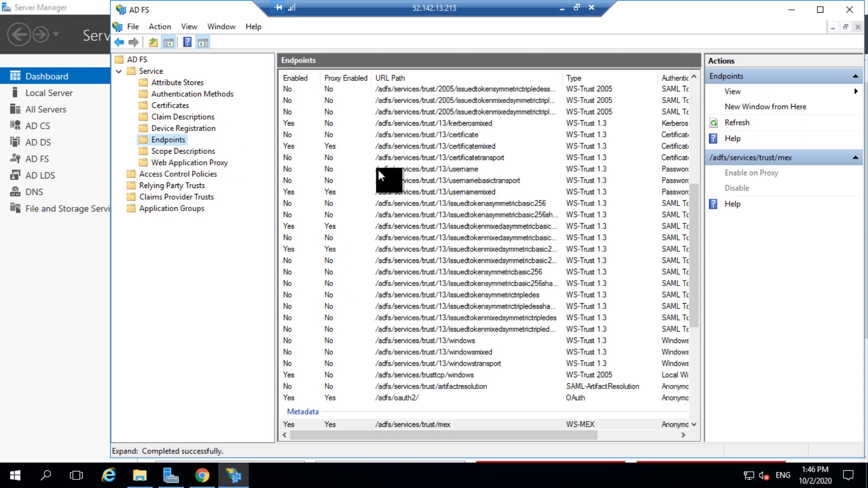
scroll(589, 156, down, 3)
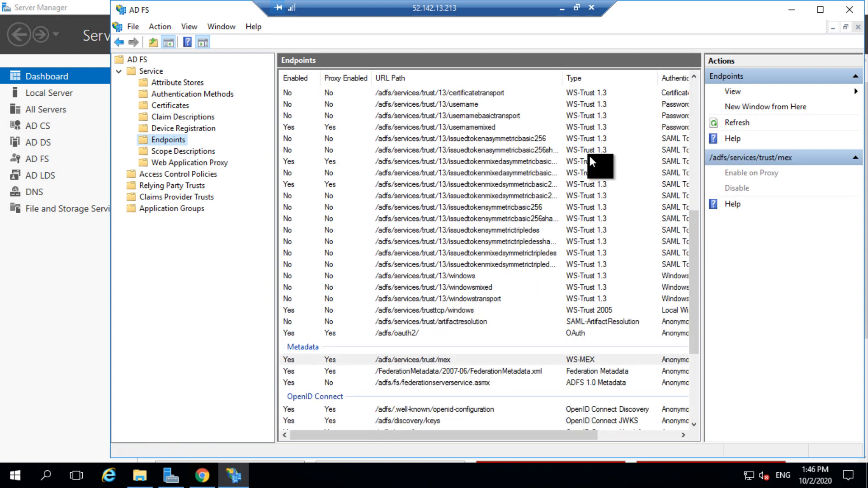
scroll(614, 250, down, 2)
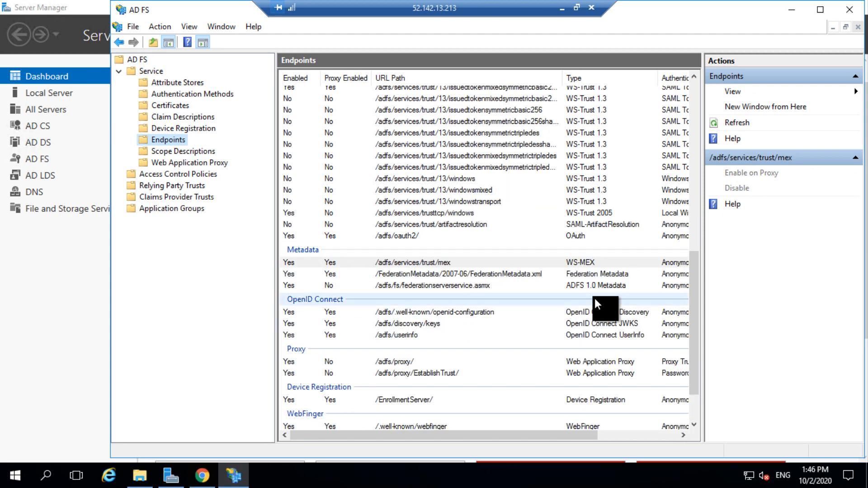
click(599, 275)
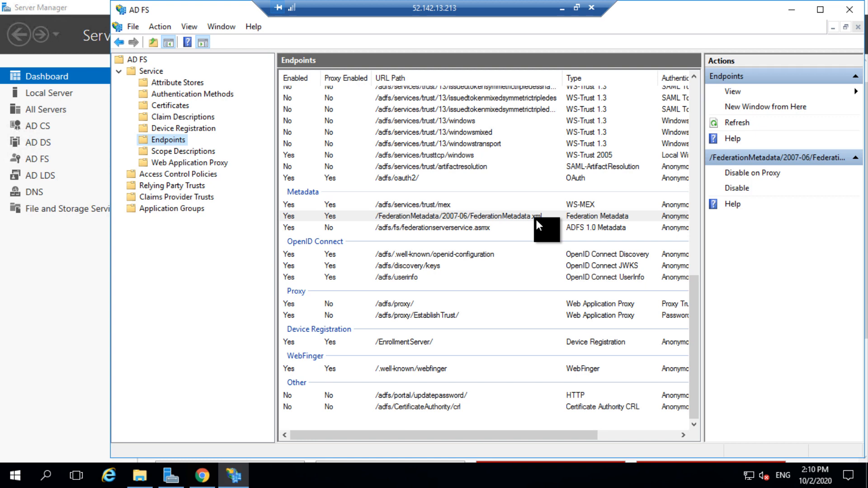
click(153, 71)
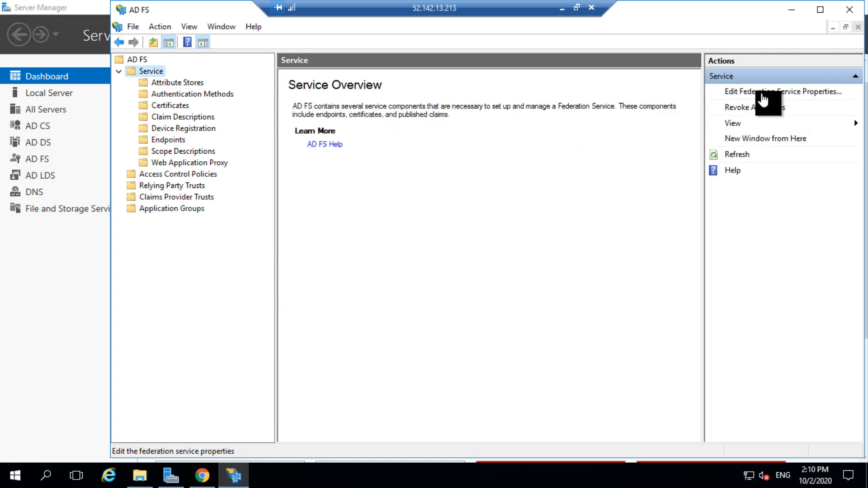
click(762, 94)
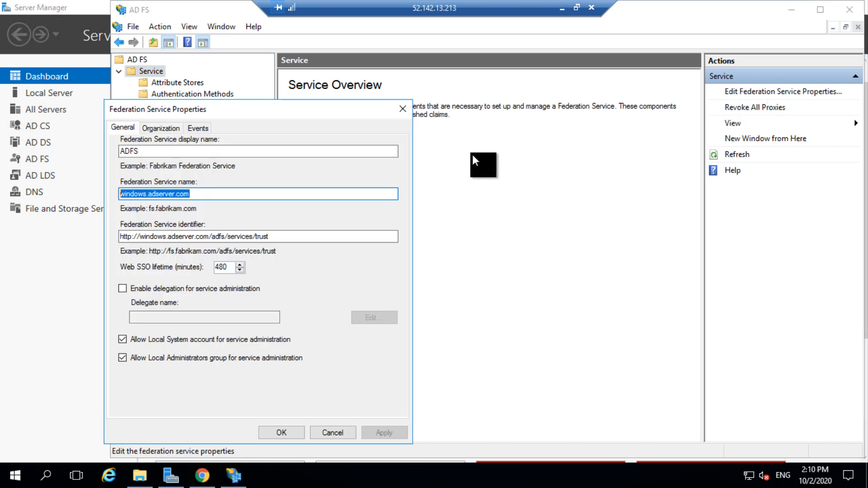
drag(209, 238, 105, 242)
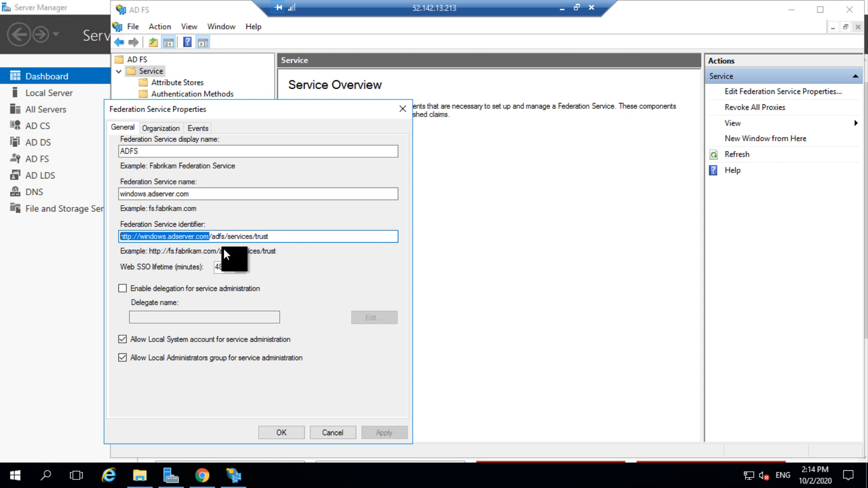
click(202, 475)
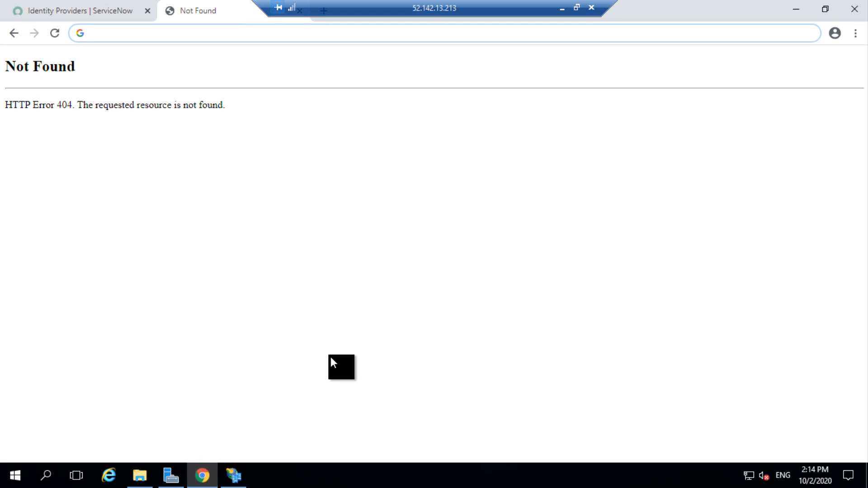
text(https://windows.adserver.com/federationmetadata/2007-06/federationmetadata.xml)
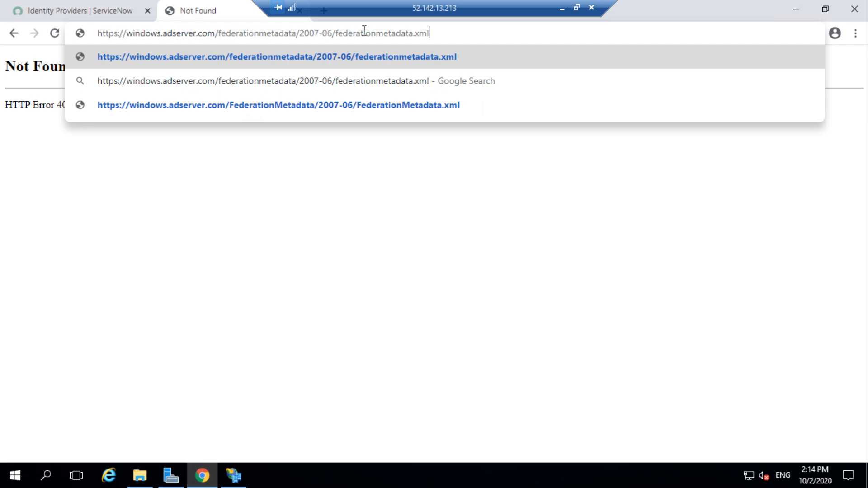
key(Return)
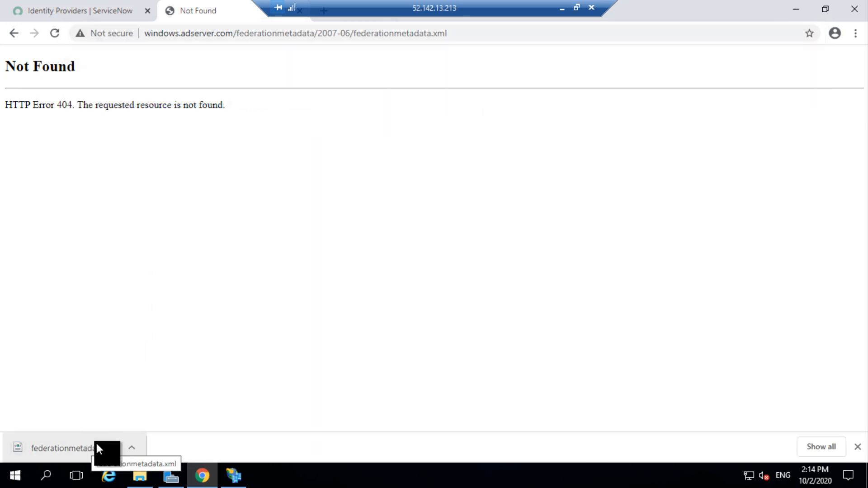
Open the downloaded federationmetadata file from the Downloads folder in Internet Explorer and look through its XML.
click(149, 481)
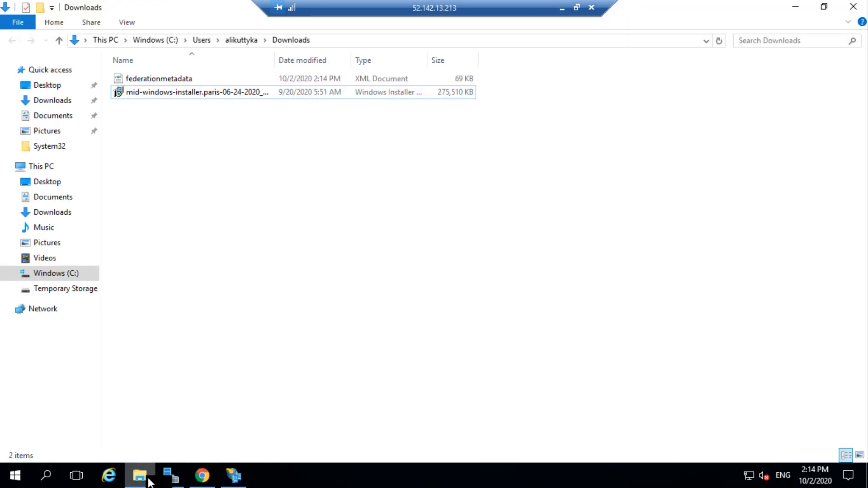
click(168, 80)
right_click(168, 80)
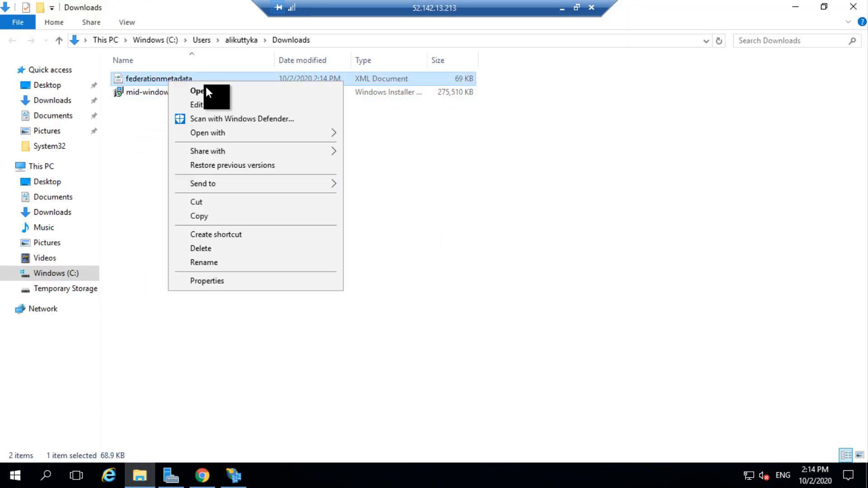
mouse_move(316, 135)
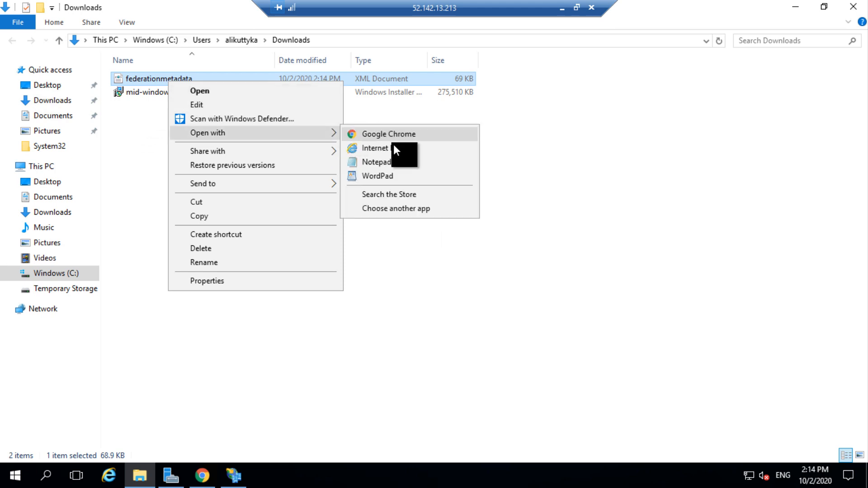
click(396, 156)
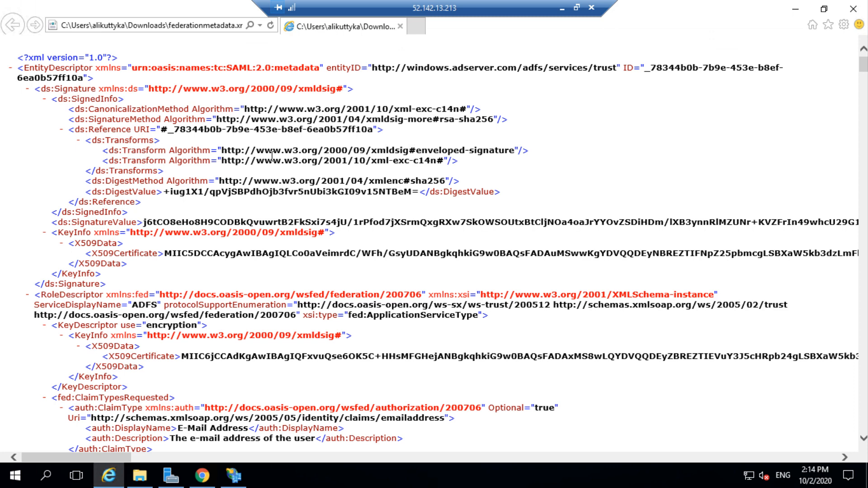
scroll(586, 180, down, 3)
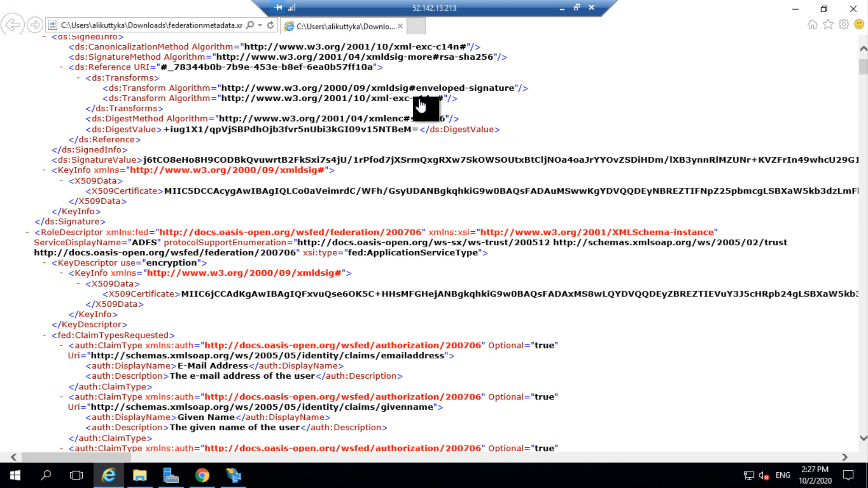
Switch to ServiceNow in Chrome and search the plugins for "multi.ins" to check the multiple provider SSO installer.
click(202, 475)
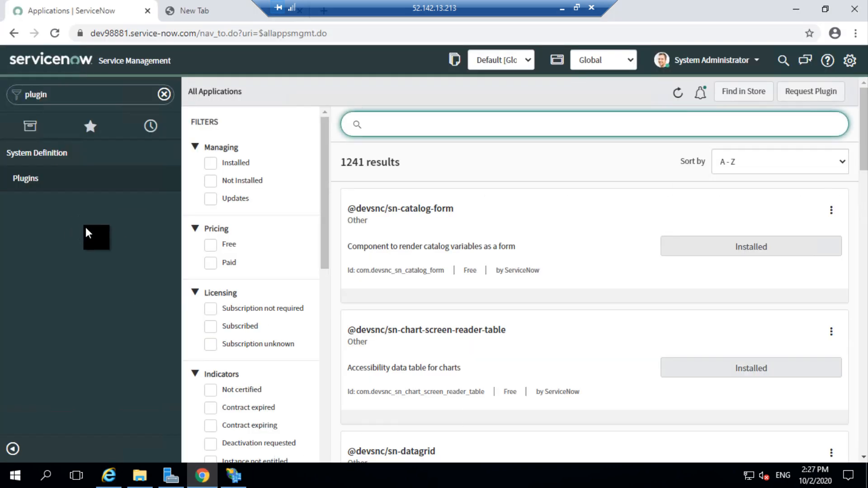
text(multi)
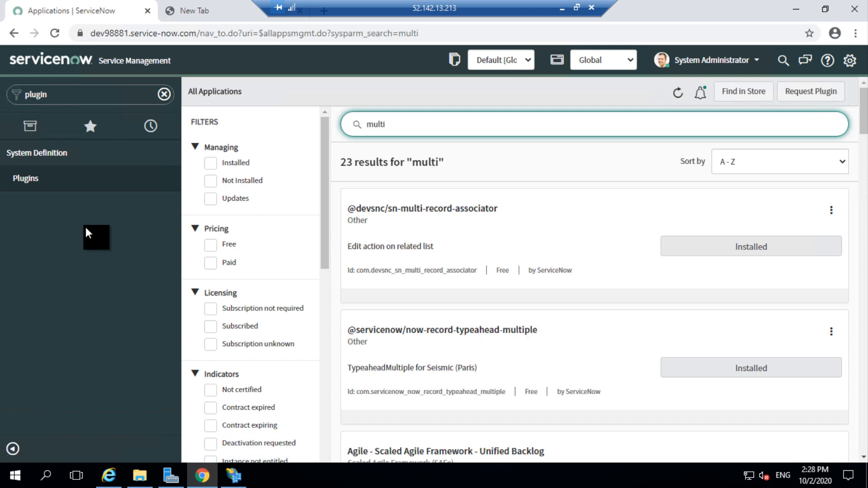
text(.ins)
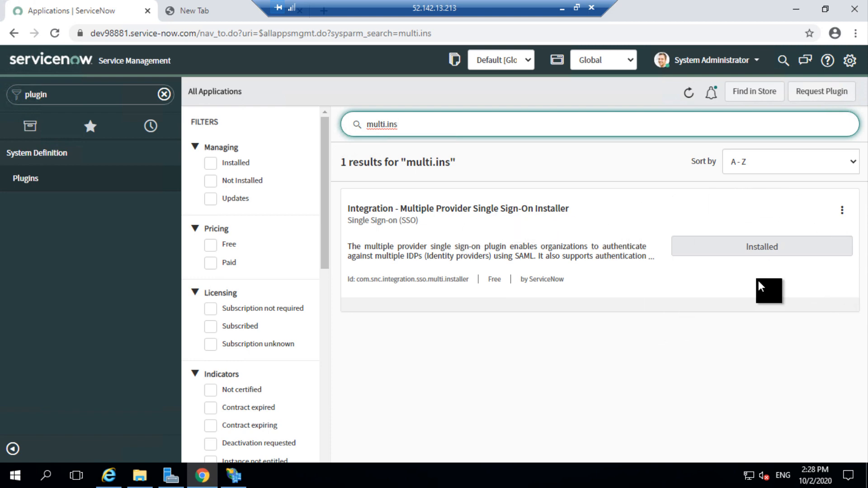
Filter the ServiceNow navigator by "mult" and open the Multi-Provider SSO administration properties.
click(72, 99)
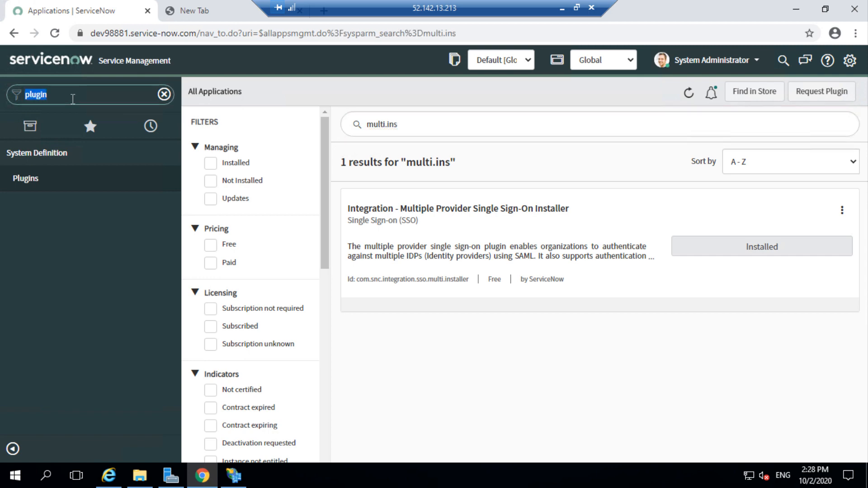
text(mult)
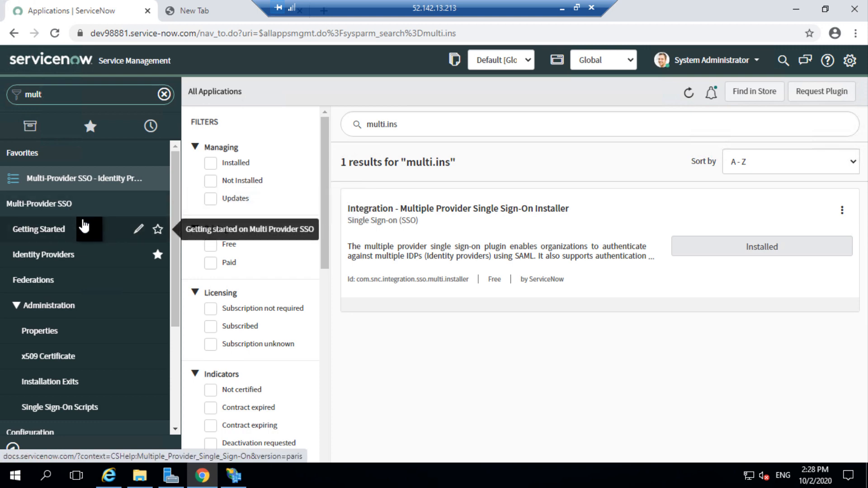
click(42, 338)
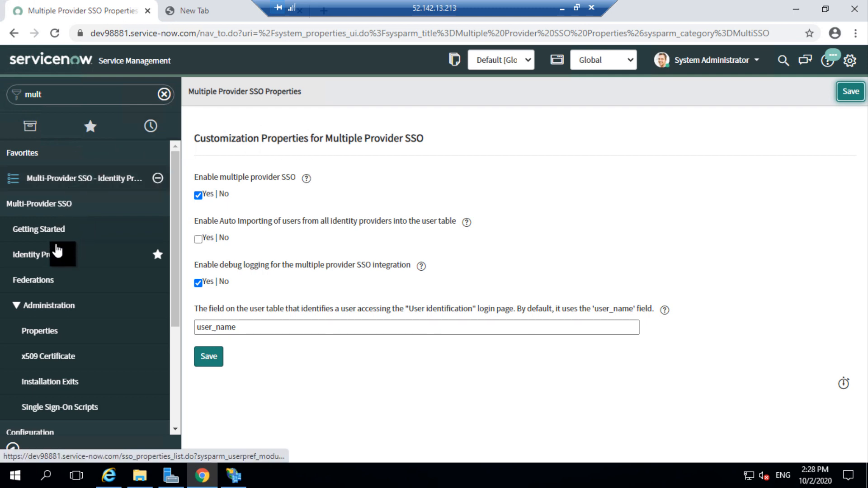
Start a new SAML identity provider record in Multi-Provider SSO and choose XML as the metadata import method.
click(56, 256)
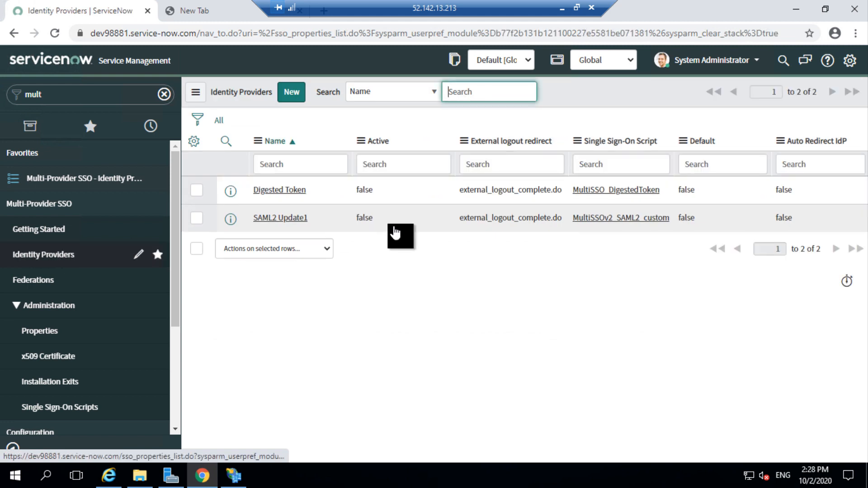
click(293, 98)
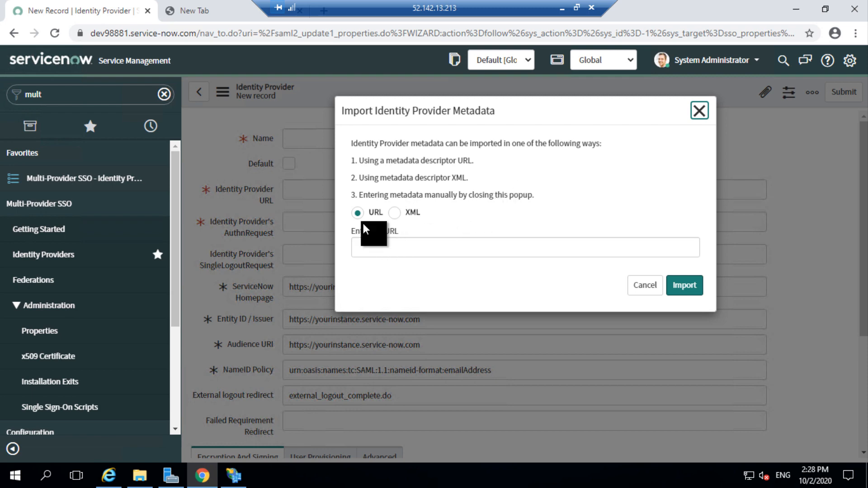
click(394, 213)
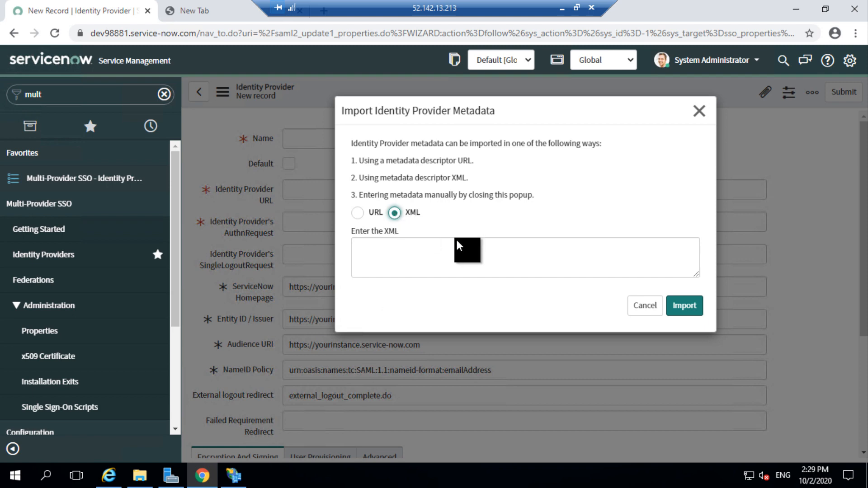
click(409, 256)
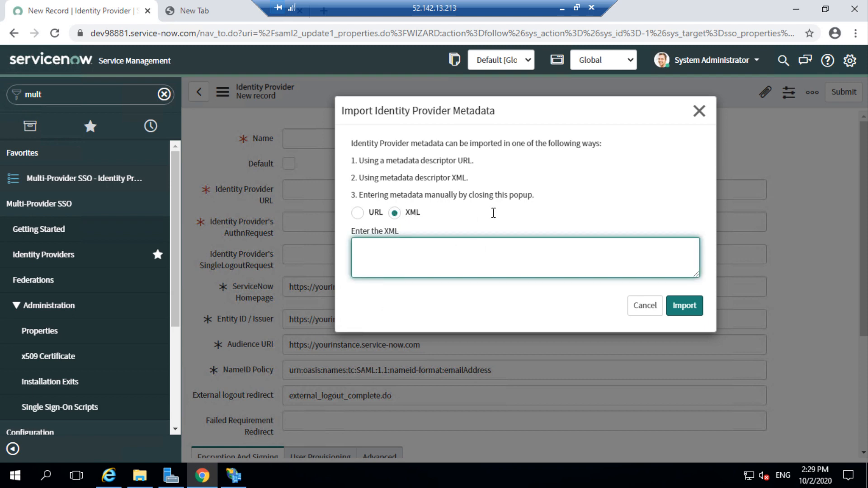
Switch to File Explorer, open the federationmetadata file from Downloads in Notepad and copy all of its XML text.
click(144, 470)
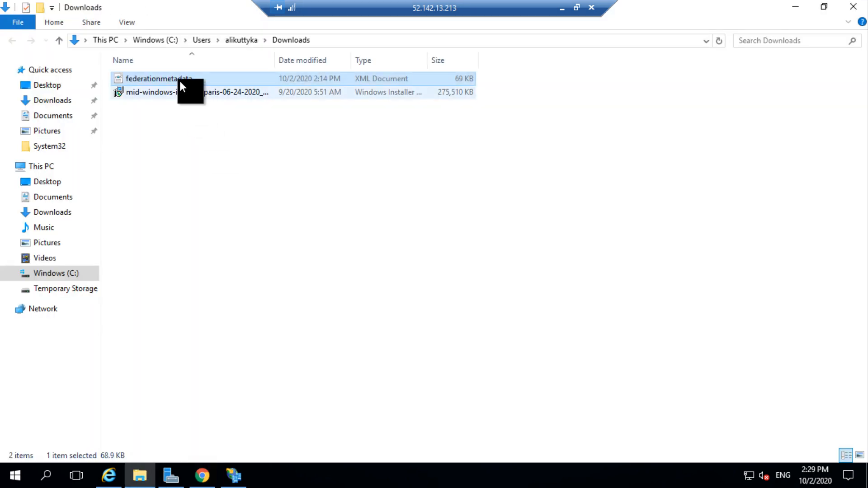
double_click(179, 80)
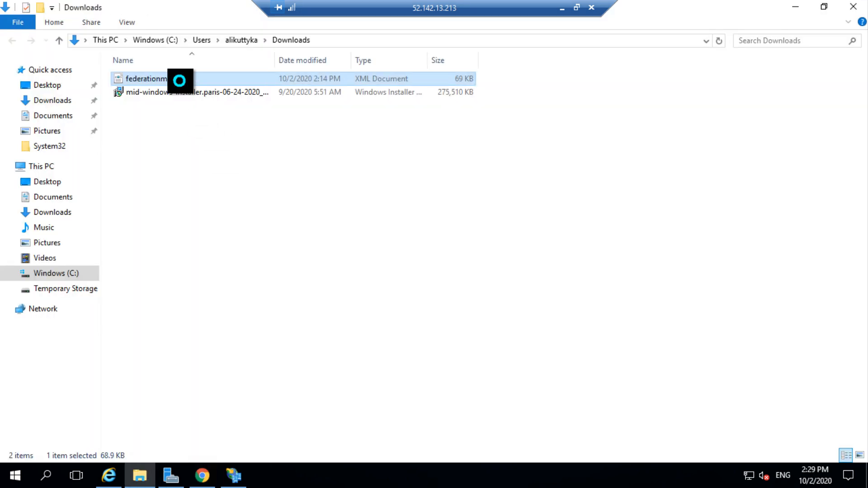
right_click(180, 80)
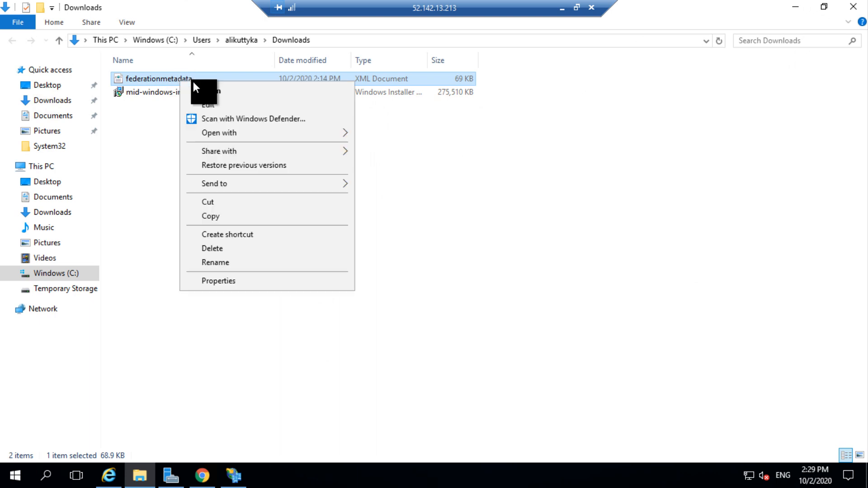
click(336, 132)
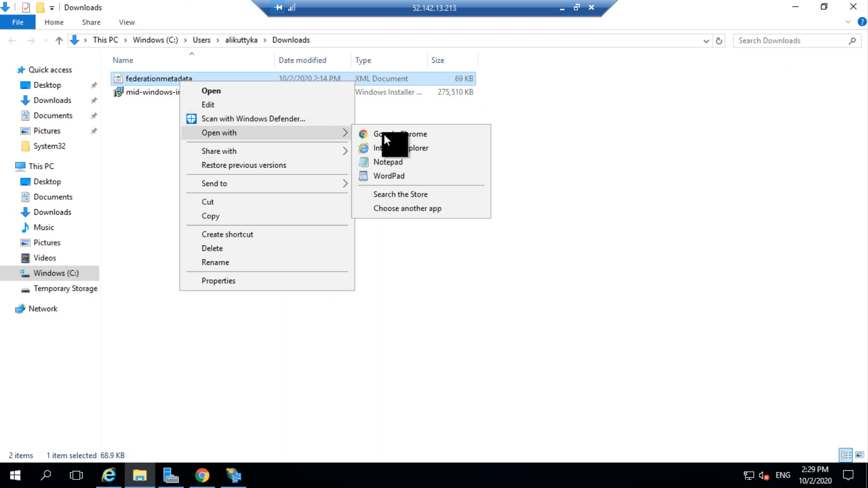
click(422, 162)
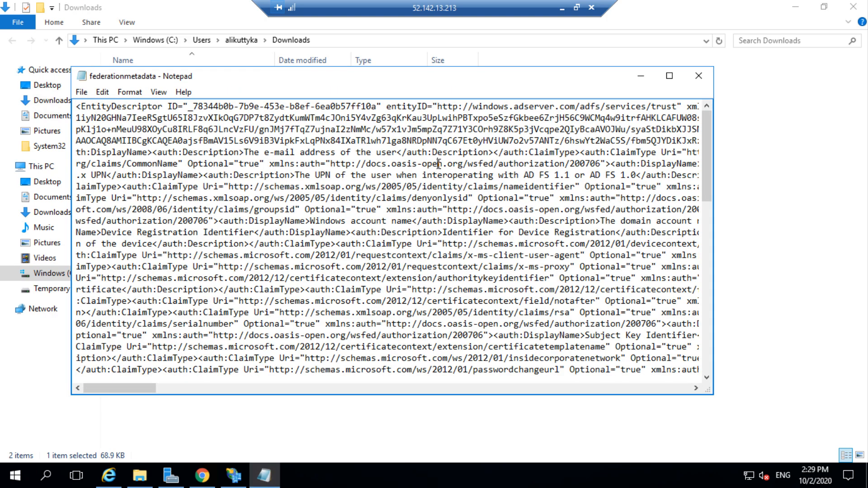
key(ctrl+a)
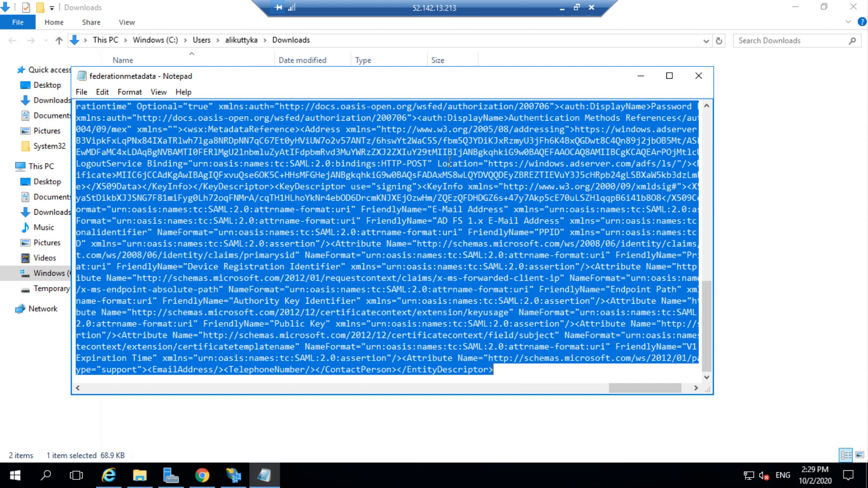
Switch back to ServiceNow in Chrome, paste the copied XML as the identity provider metadata and import it.
click(202, 475)
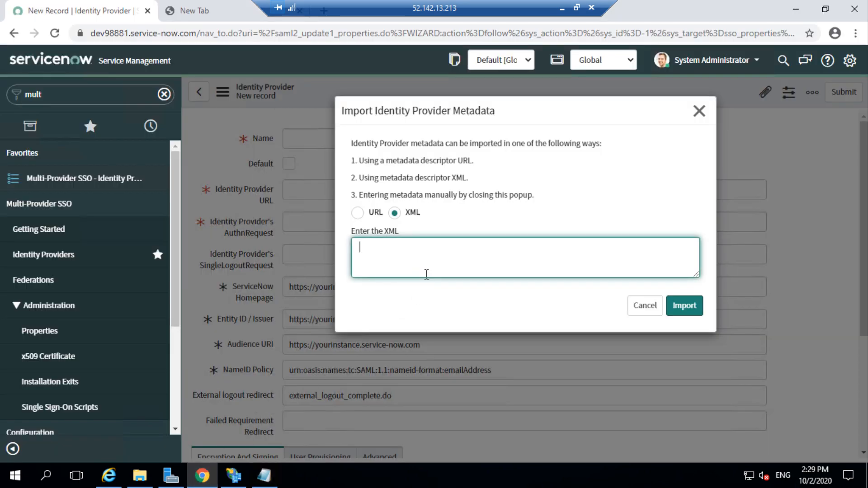
key(ctrl+v)
scroll(633, 316, down, 3)
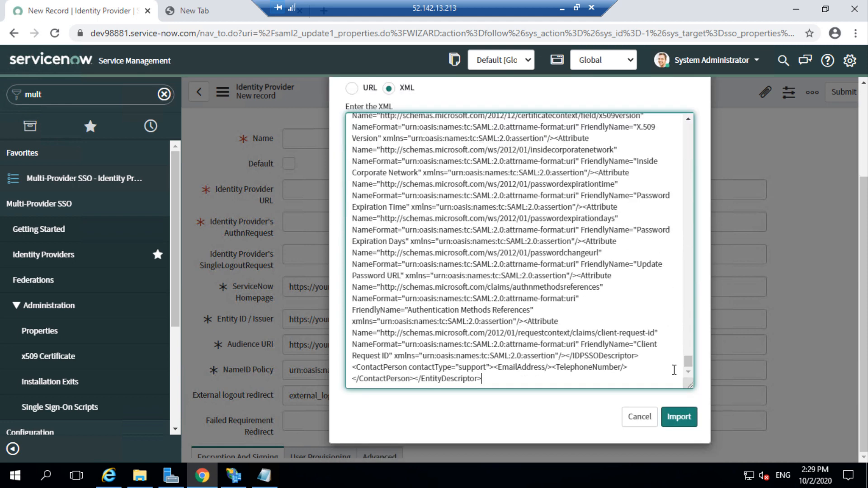
click(697, 430)
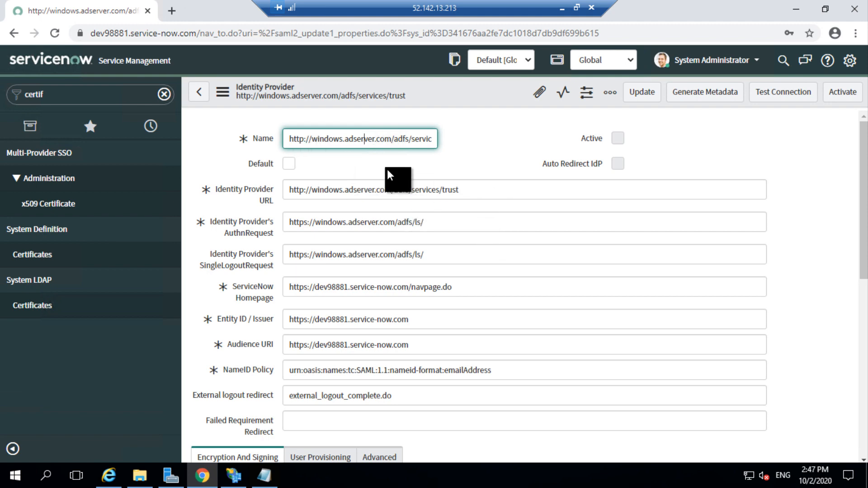
Rename the imported identity provider to ADFS.
double_click(370, 140)
key(ctrl+a)
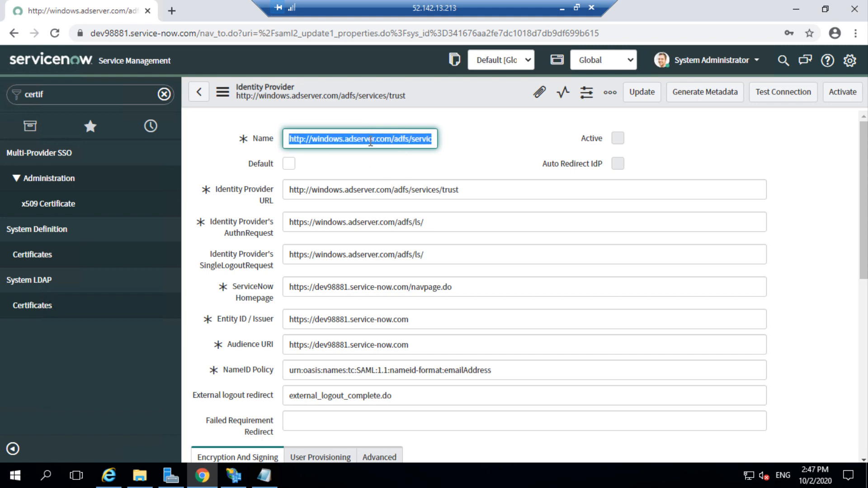
text(ADFS)
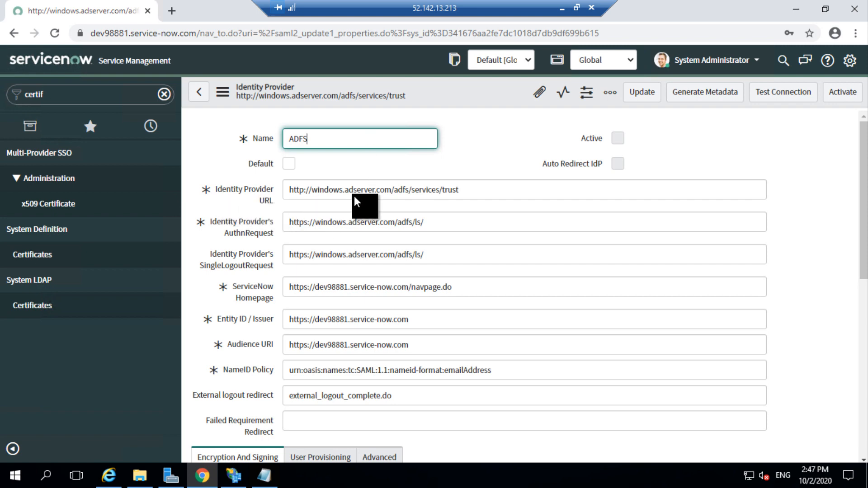
Review the identity provider URL, the advanced settings and the signing signature algorithm of the ADFS record.
drag(339, 189, 408, 189)
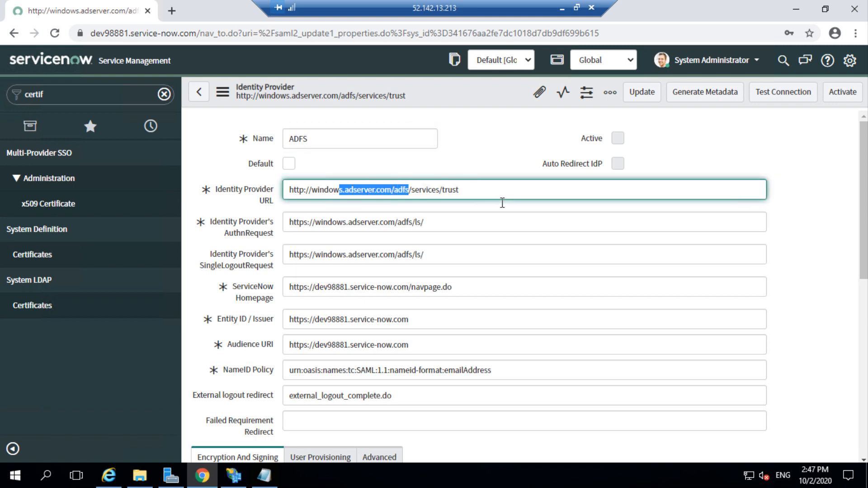
drag(501, 203, 537, 199)
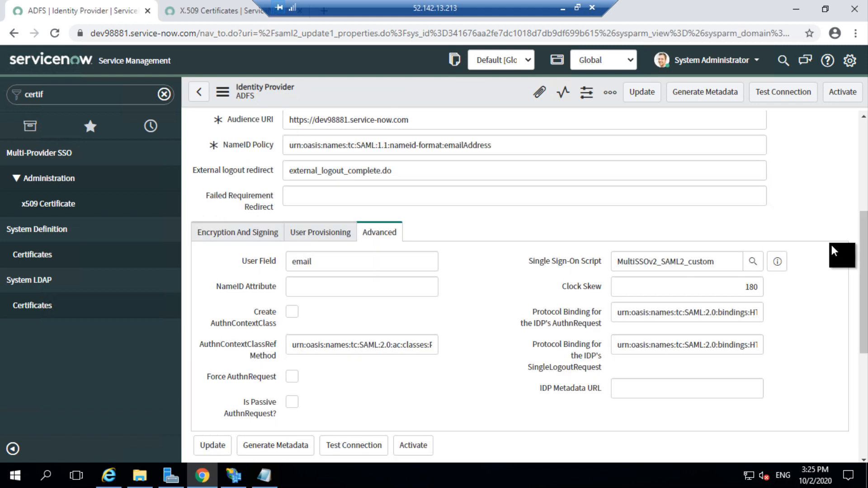
scroll(831, 243, down, 5)
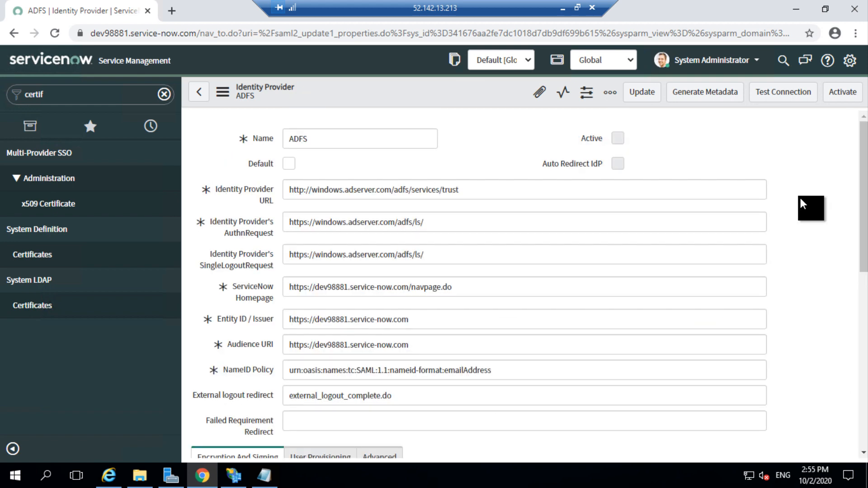
scroll(799, 196, down, 4)
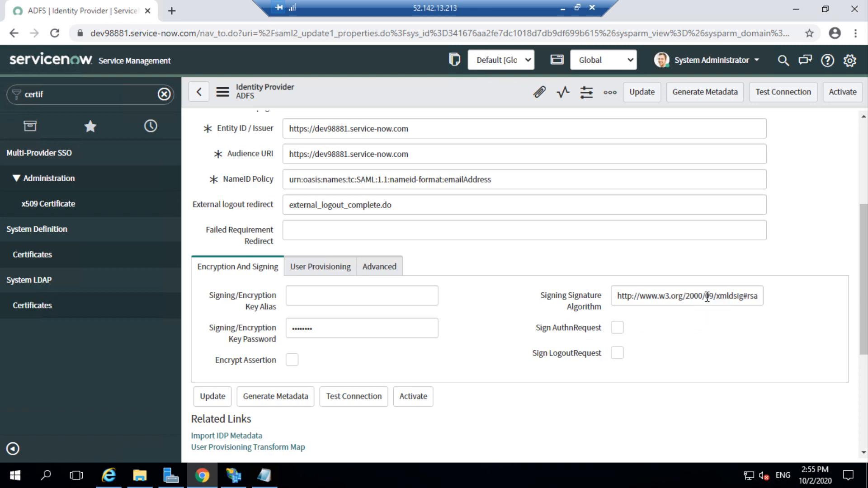
drag(707, 298, 767, 298)
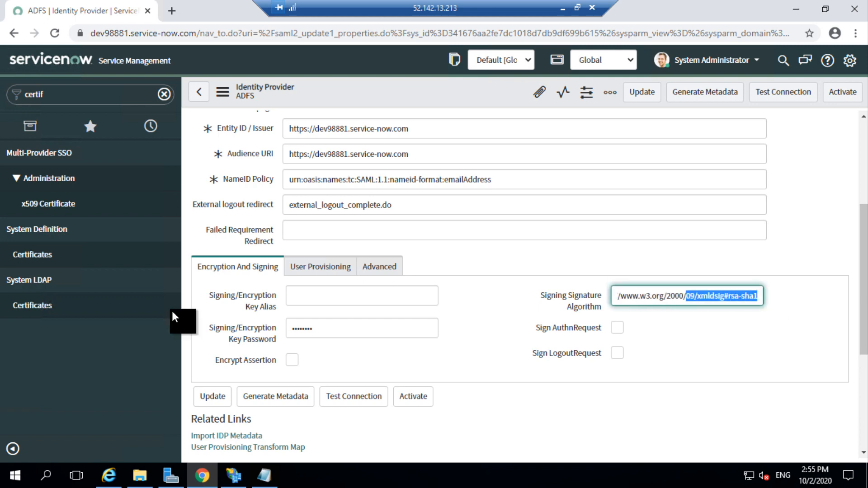
Open the System LDAP certificates list in a new tab and check the SAML 2.0 Keystore_Key2048_SHA256 entry.
middle_click(64, 322)
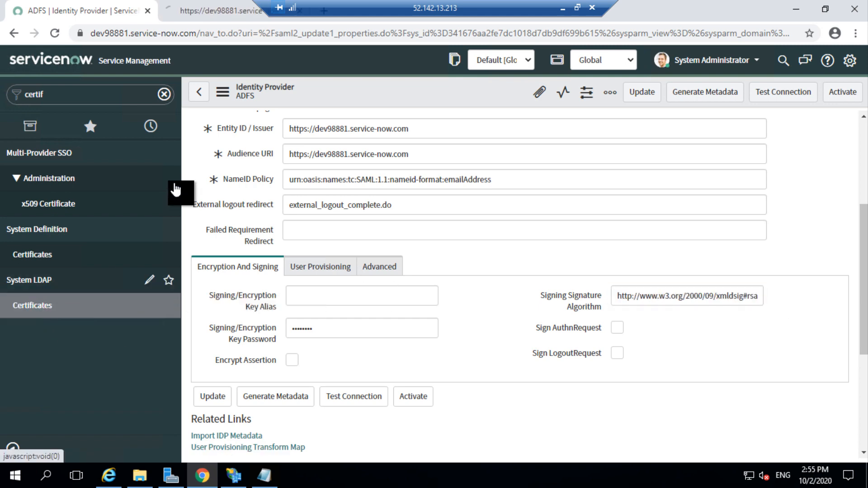
click(193, 11)
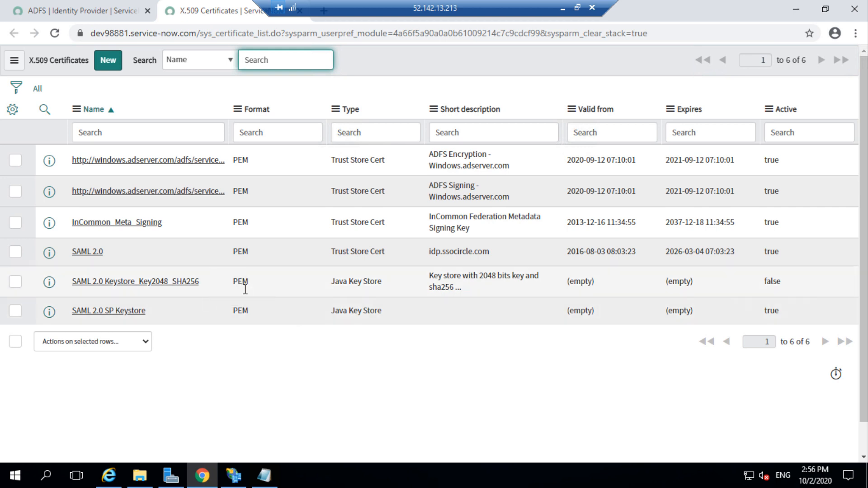
drag(204, 281, 120, 281)
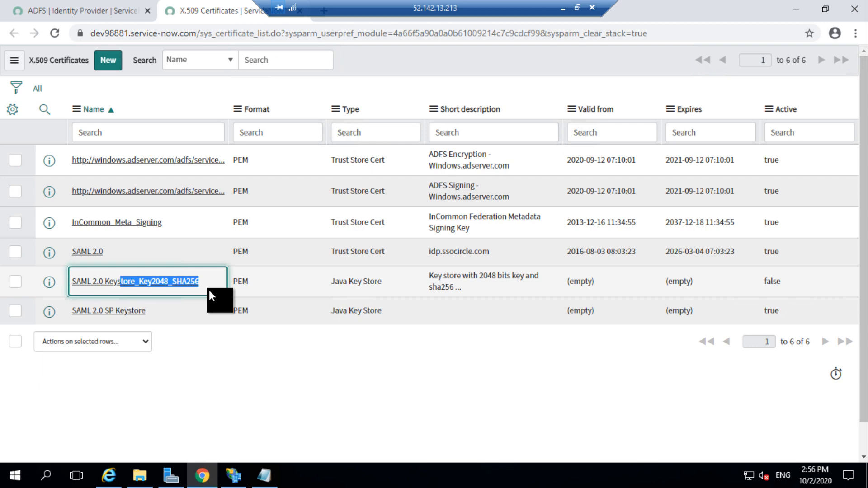
Return to the ADFS record, set the signing/encryption key alias to saml2sp, enter the key password and save the record.
click(88, 12)
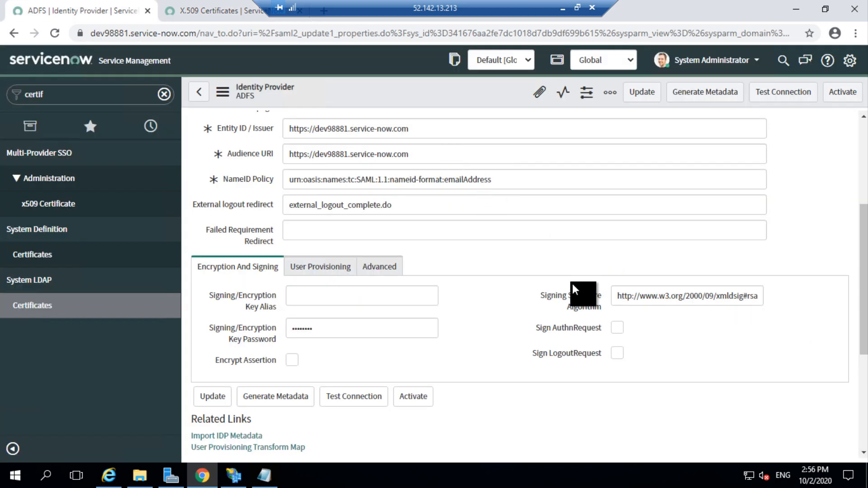
drag(621, 299, 793, 326)
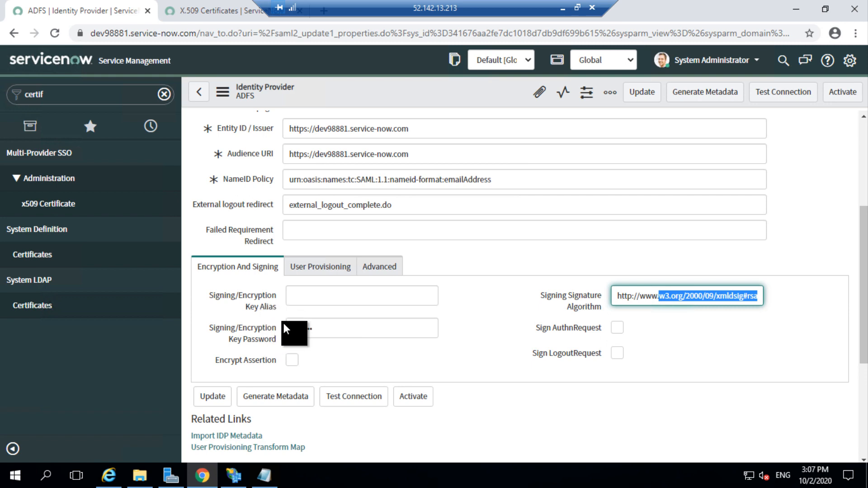
click(332, 300)
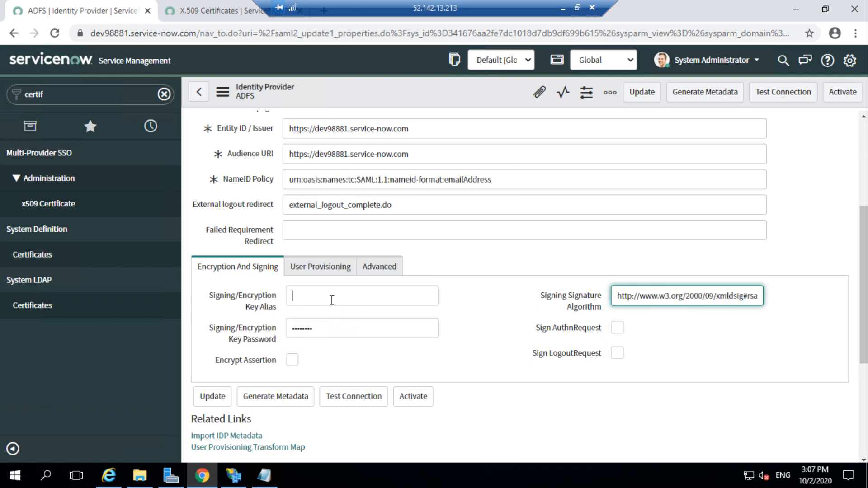
text(saml2sp)
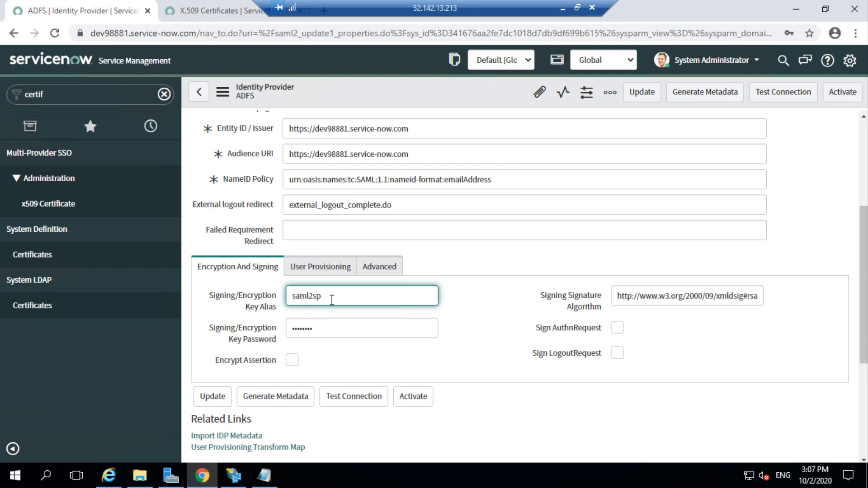
key(Tab)
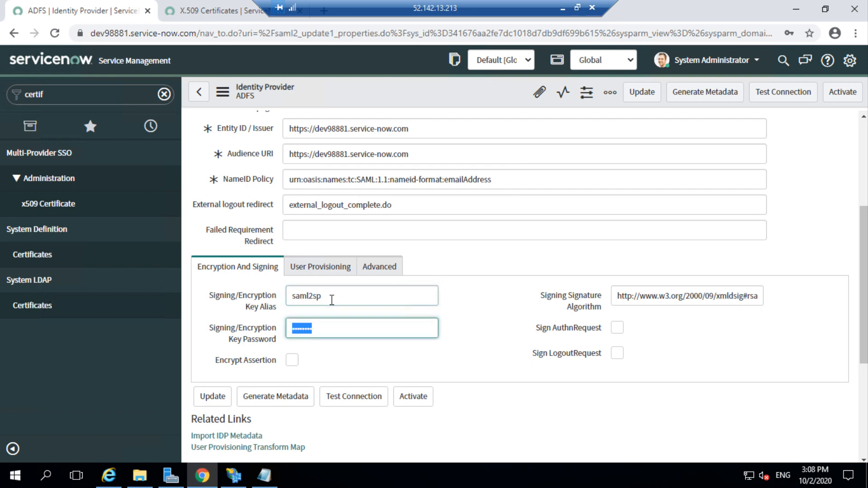
text(•••••••)
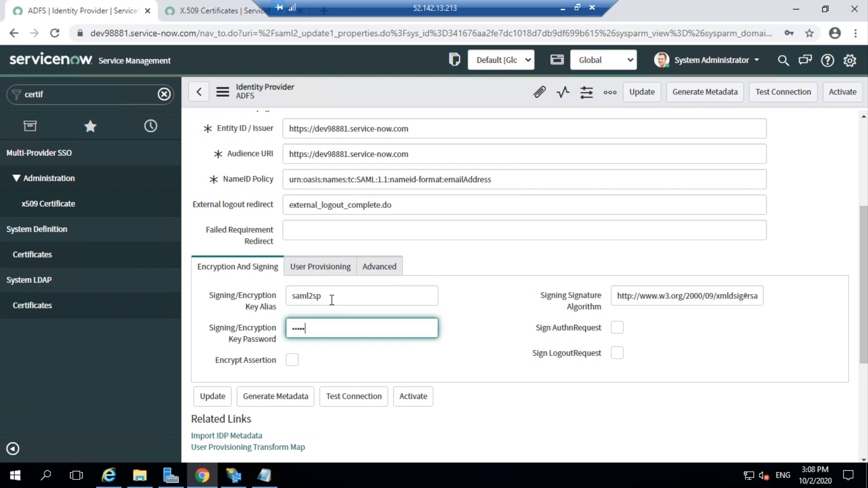
right_click(436, 94)
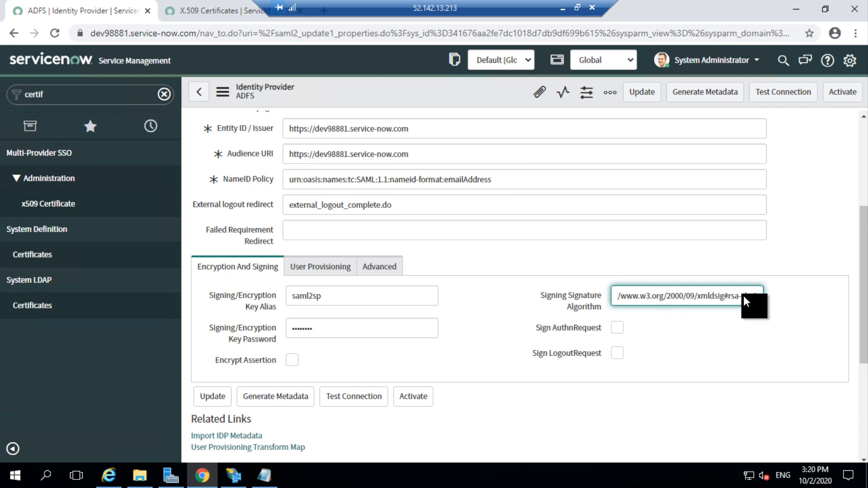
Show the advanced settings of the ADFS record and check which user field is used for matching.
double_click(382, 269)
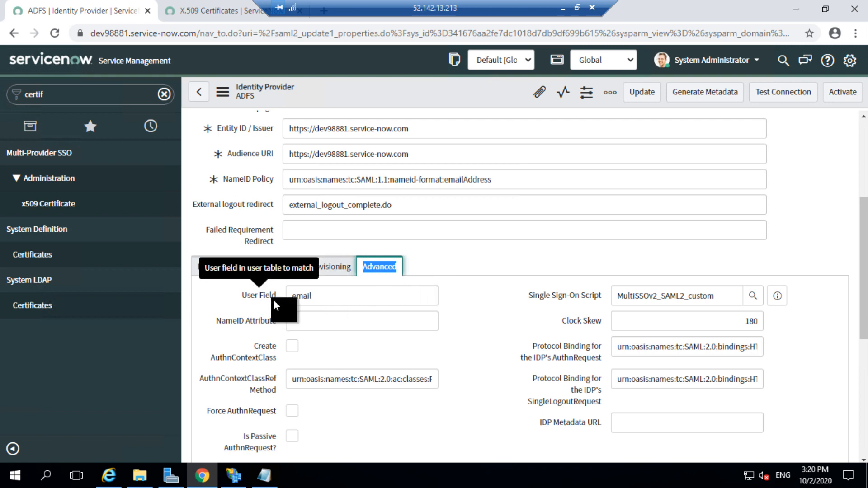
click(301, 294)
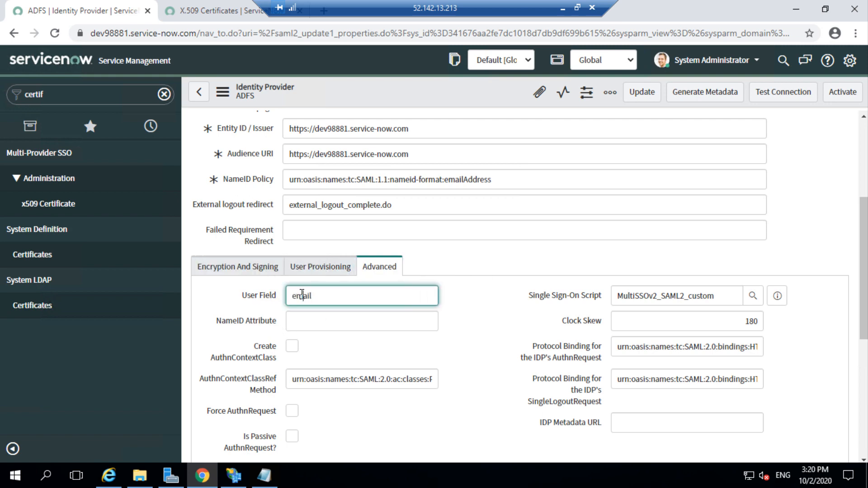
double_click(302, 295)
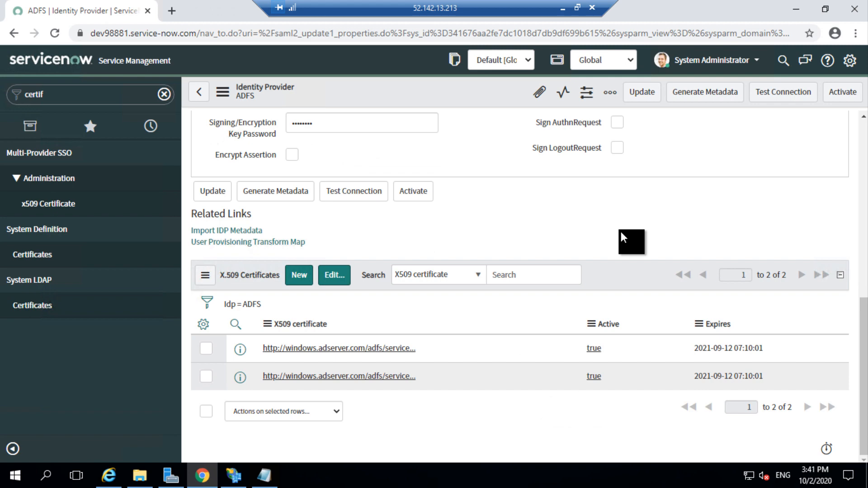
Check the SingleLogoutRequest URL and the Sign AuthnRequest and Sign LogoutRequest options of the ADFS record.
scroll(622, 238, up, 10)
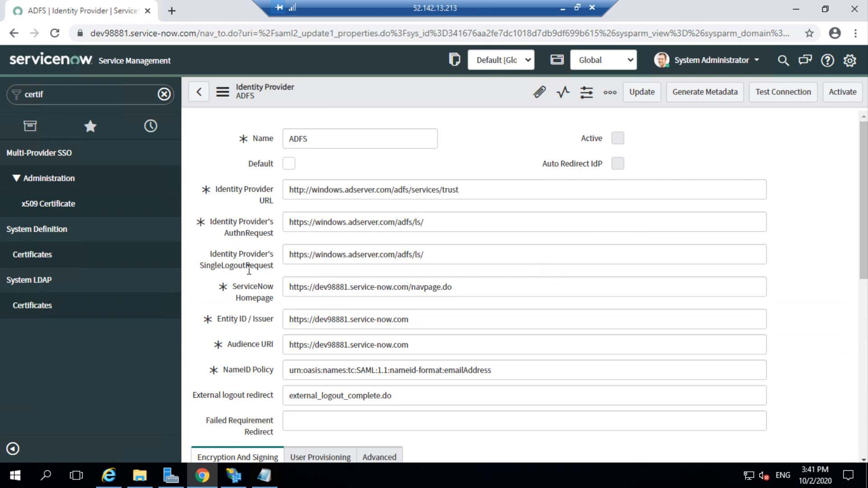
click(304, 255)
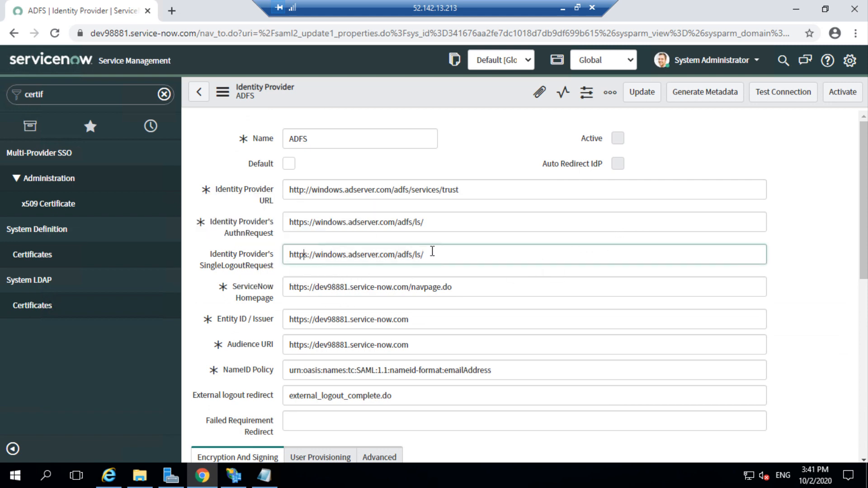
drag(429, 255, 231, 251)
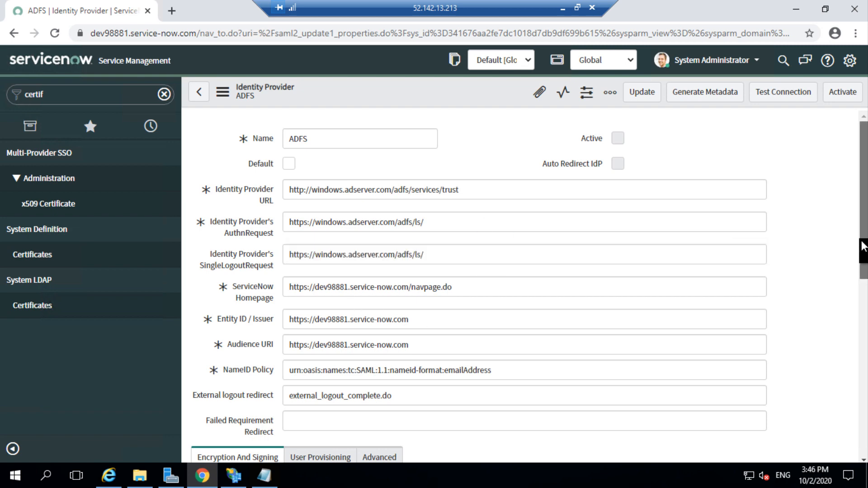
drag(862, 243, 862, 357)
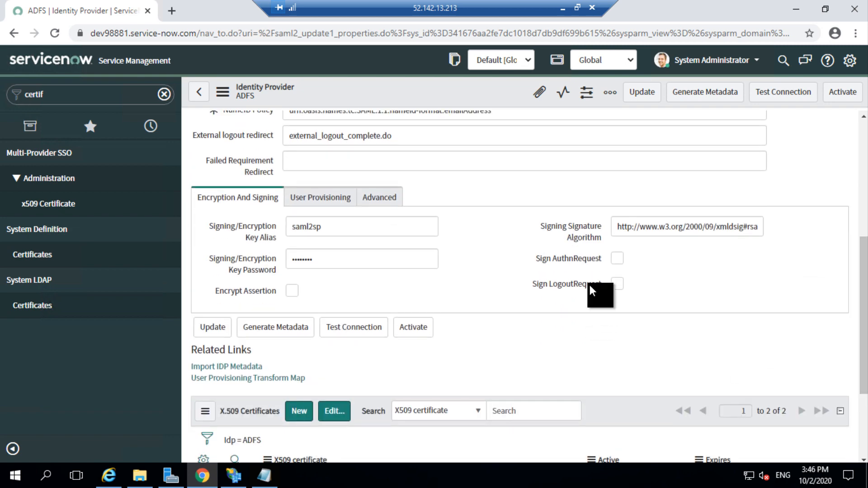
click(574, 259)
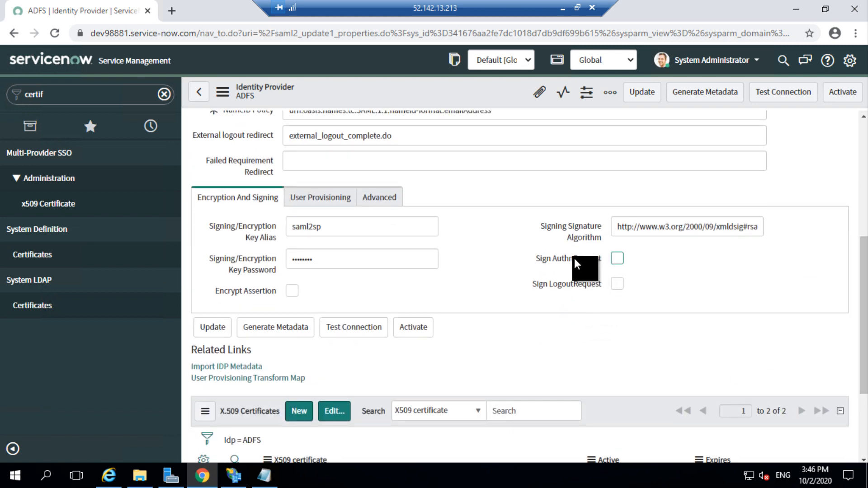
click(567, 285)
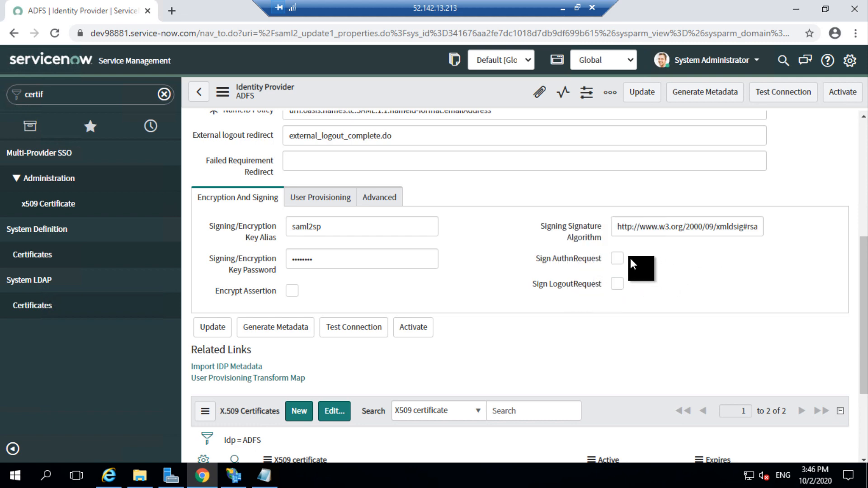
Enable Sign AuthnRequest and Sign LogoutRequest on the ADFS identity provider and save the record.
click(618, 259)
click(617, 284)
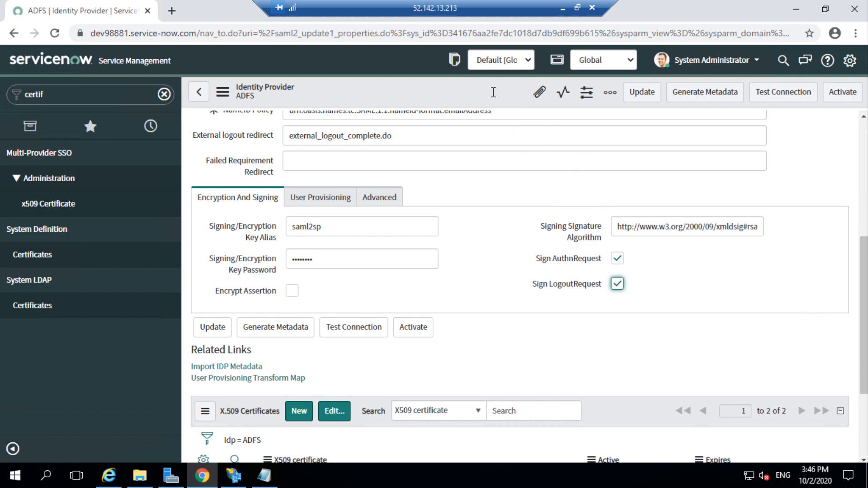
click(498, 97)
right_click(499, 100)
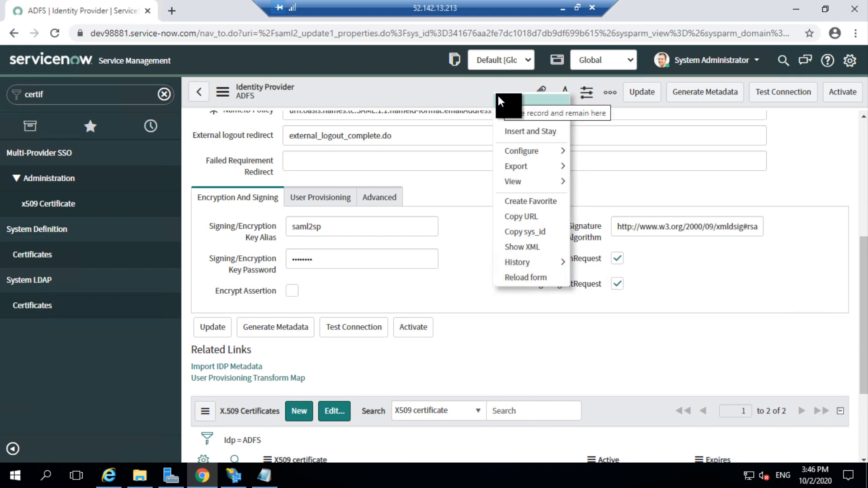
click(513, 104)
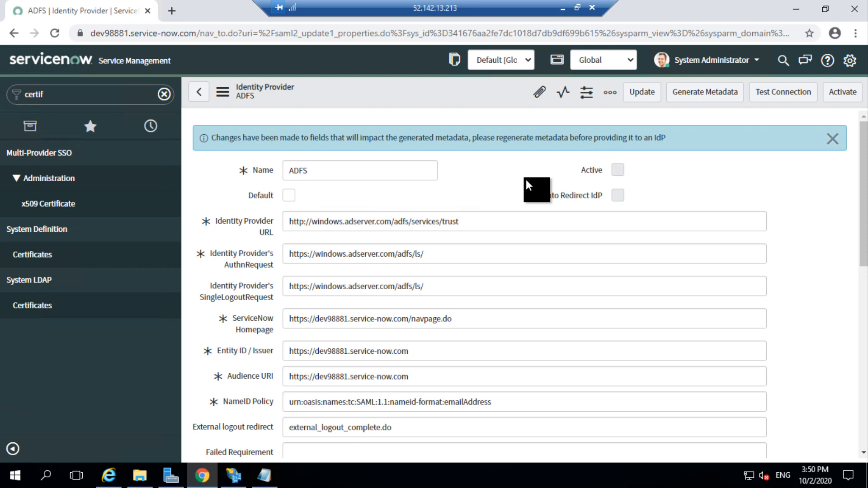
Generate the service provider metadata for the ADFS record and check its signing certificate block.
click(711, 101)
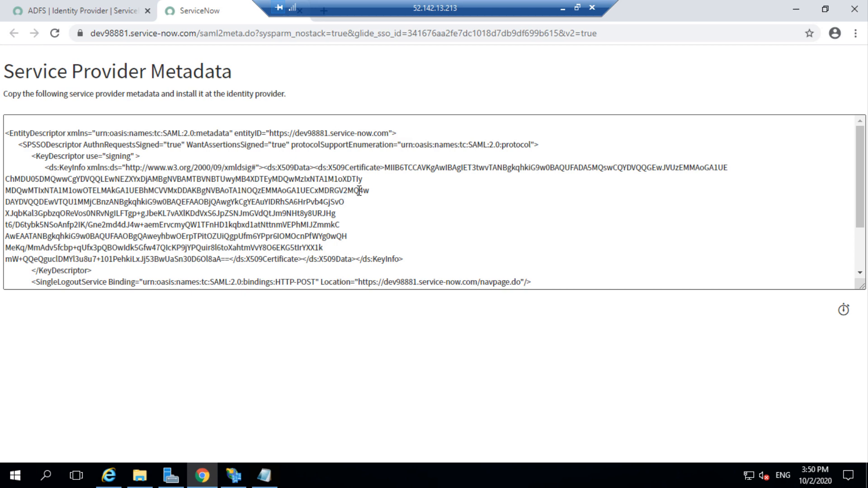
click(103, 189)
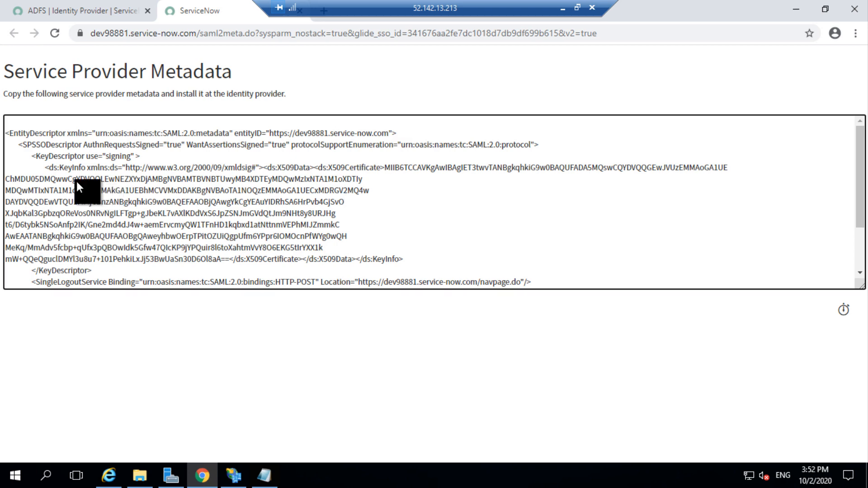
double_click(80, 181)
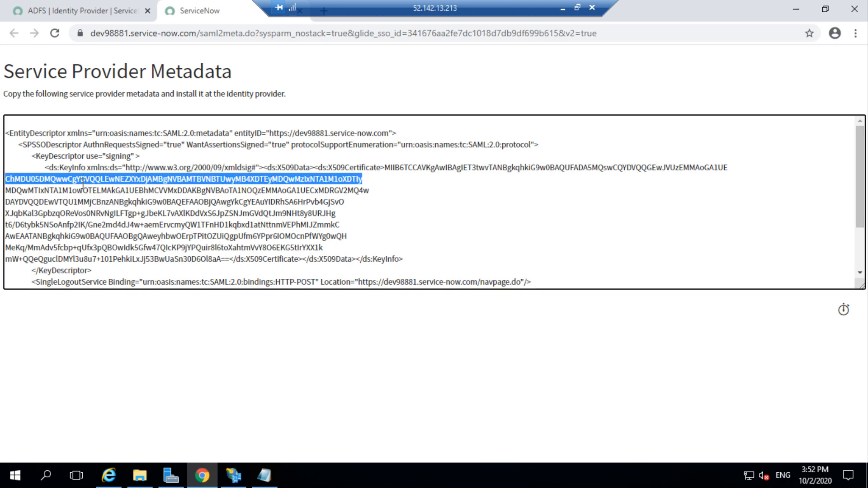
click(52, 176)
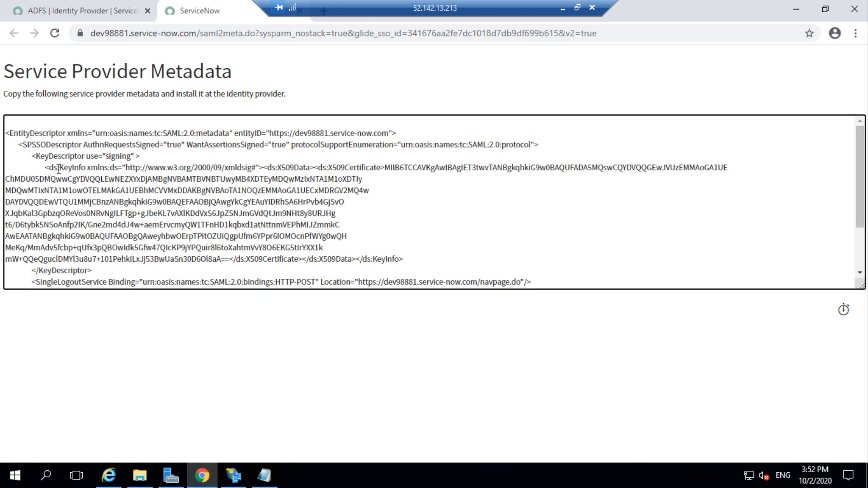
drag(45, 167, 414, 259)
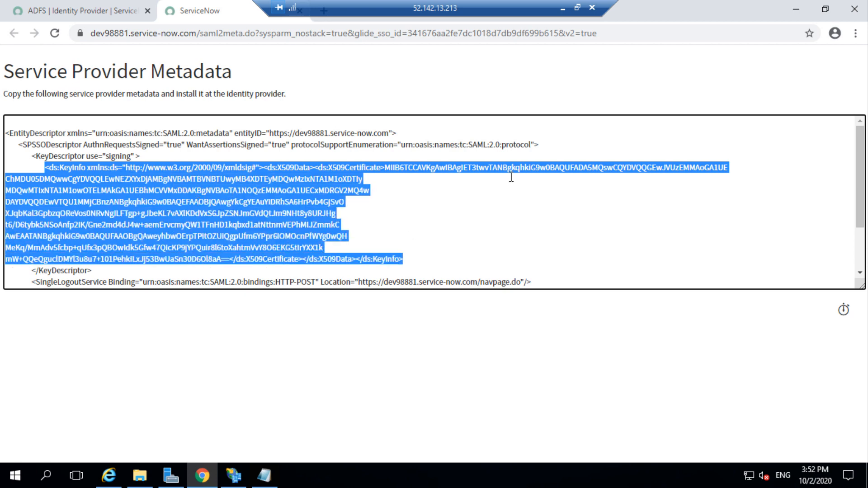
click(387, 197)
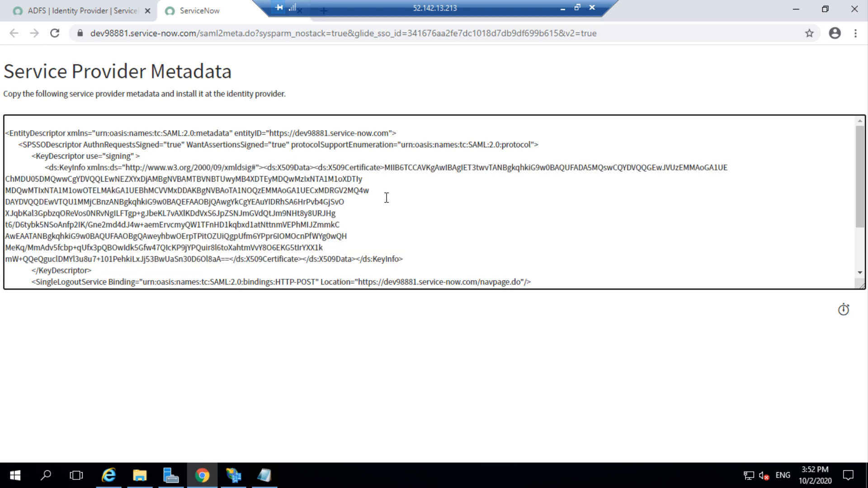
Copy the entire service provider metadata XML and paste it into a new blank Notepad document.
key(ctrl+a)
click(61, 161)
drag(18, 138, 564, 312)
drag(292, 226, 210, 274)
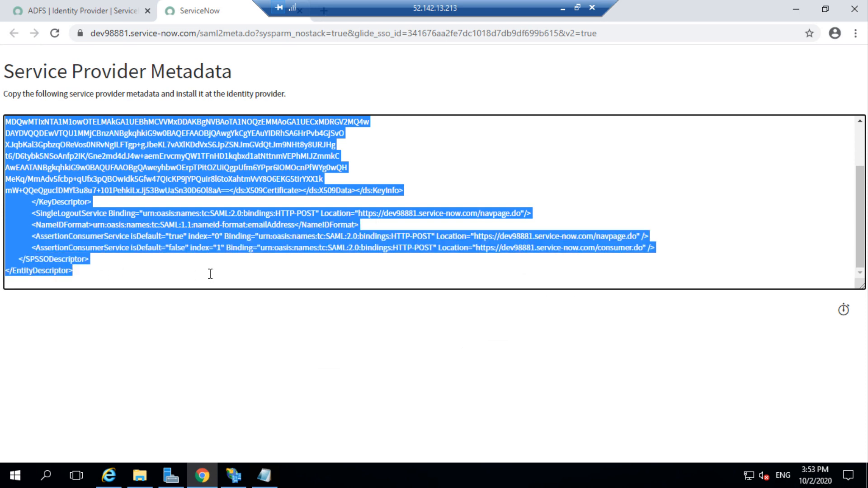
click(277, 481)
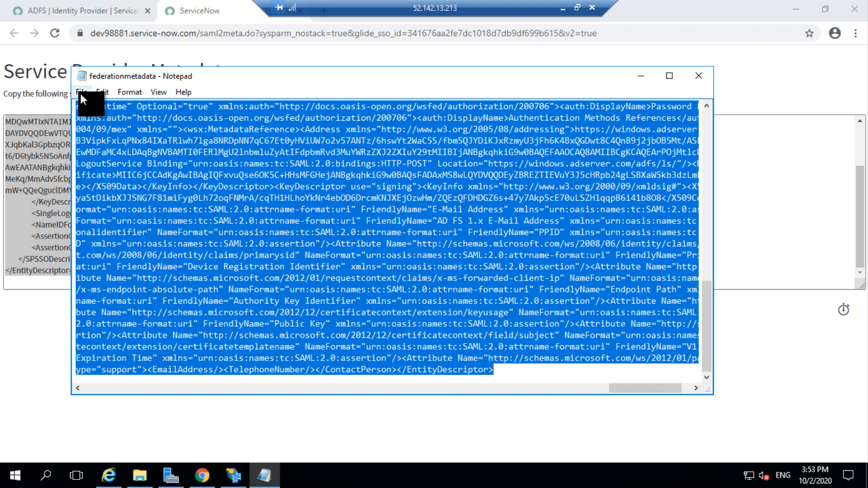
click(80, 91)
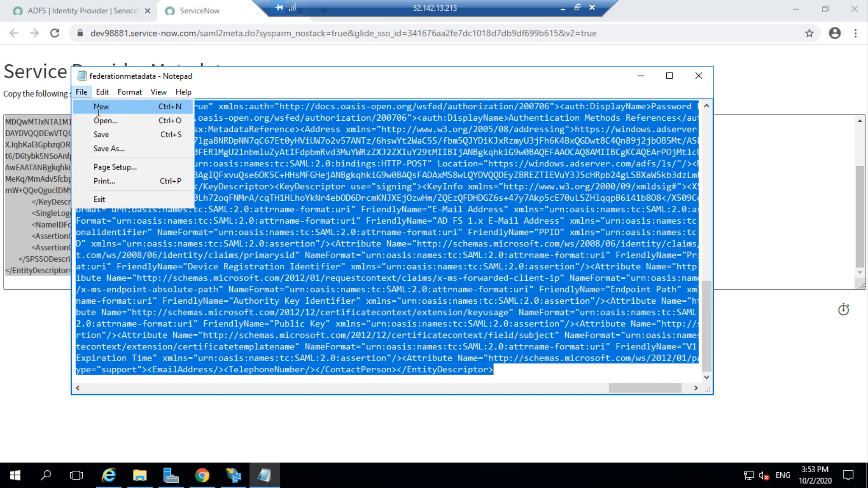
click(97, 111)
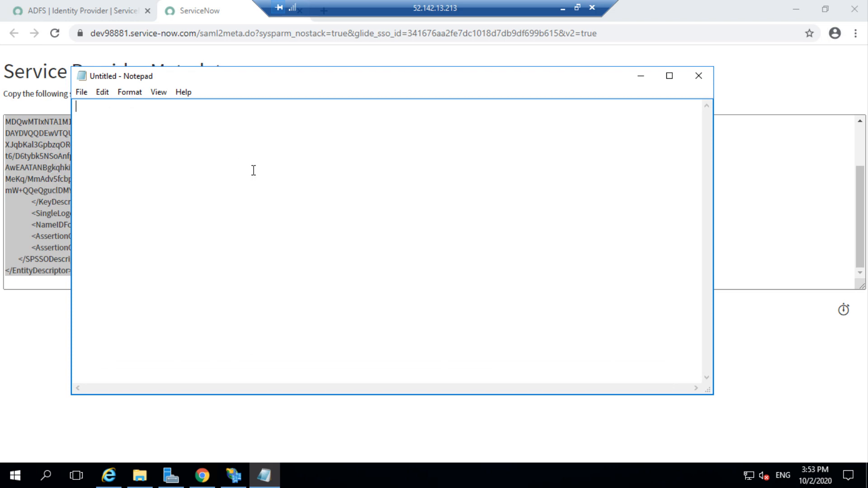
key(ctrl+v)
Save the pasted metadata on the Desktop as SNADFSMetadata.xml with the file type All Files.
click(83, 92)
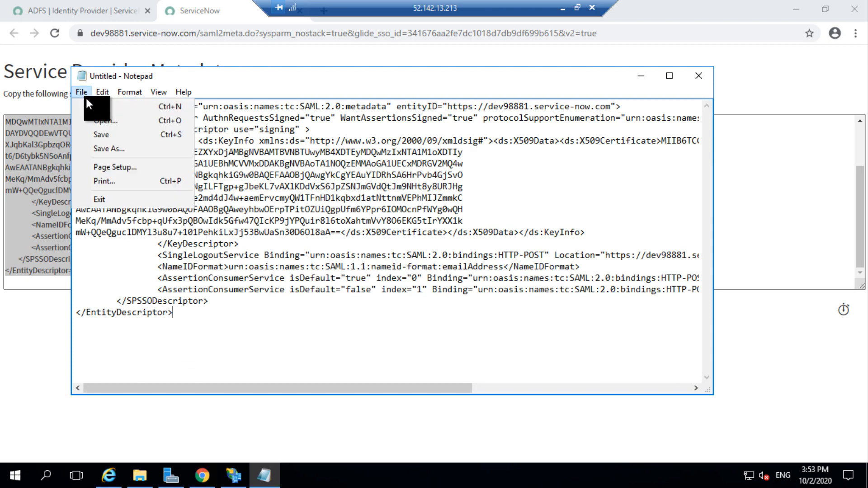
click(114, 150)
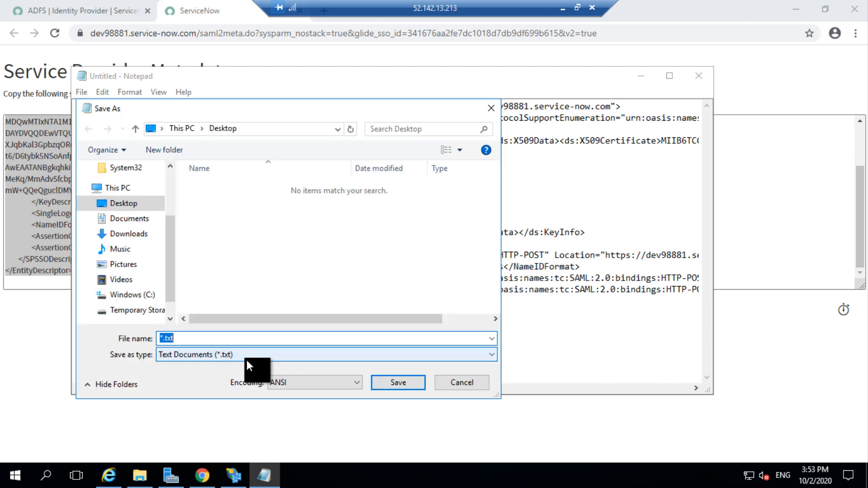
text(SNADF)
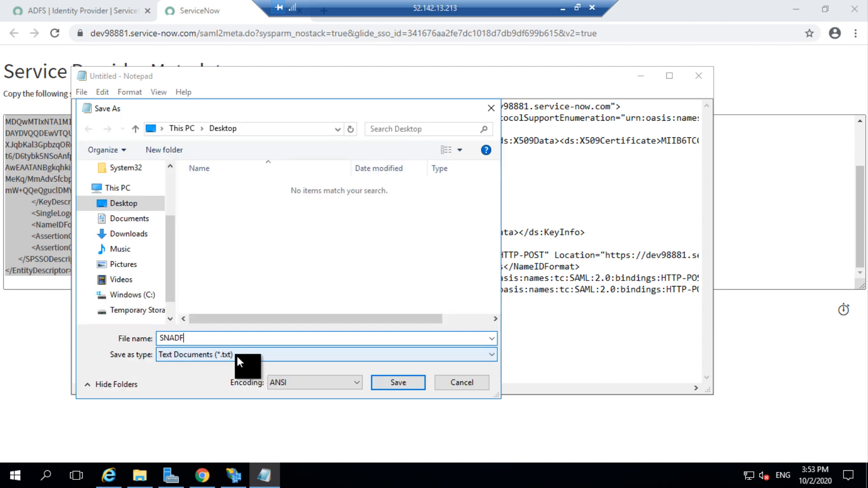
text(SMetadata)
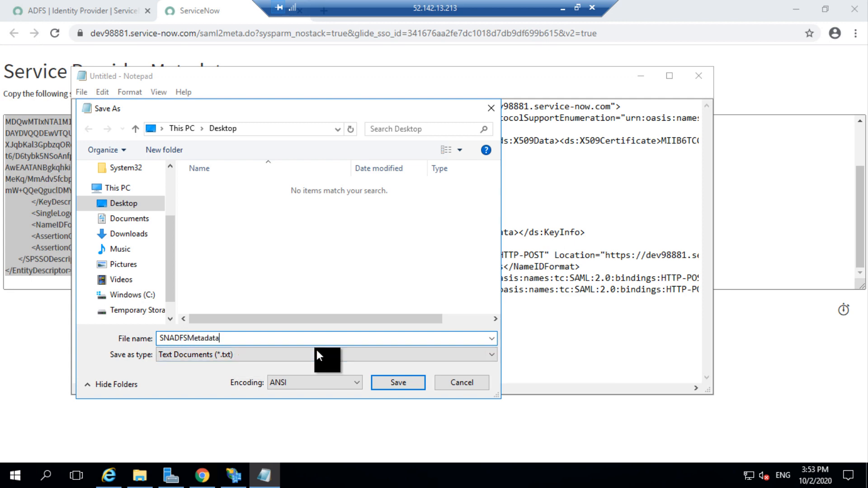
text(.xml)
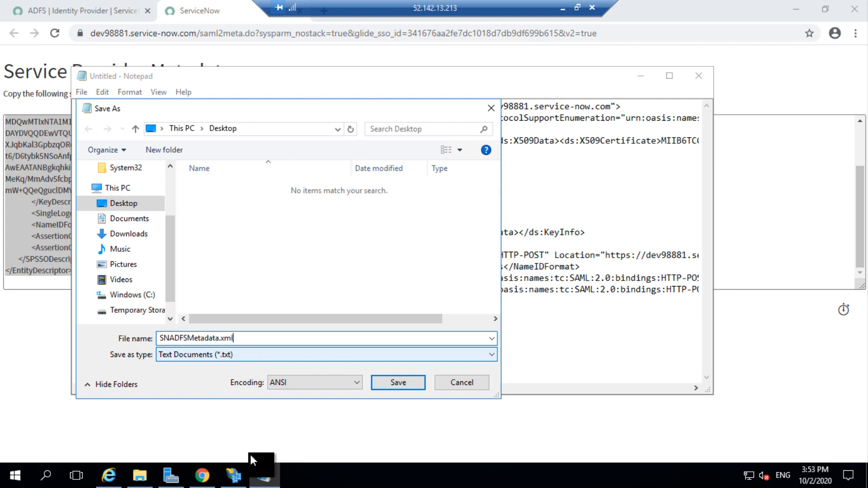
click(200, 358)
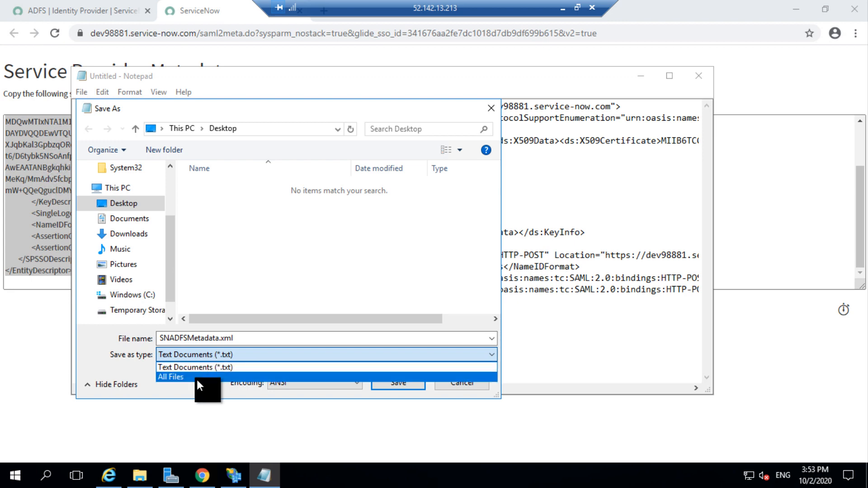
click(197, 379)
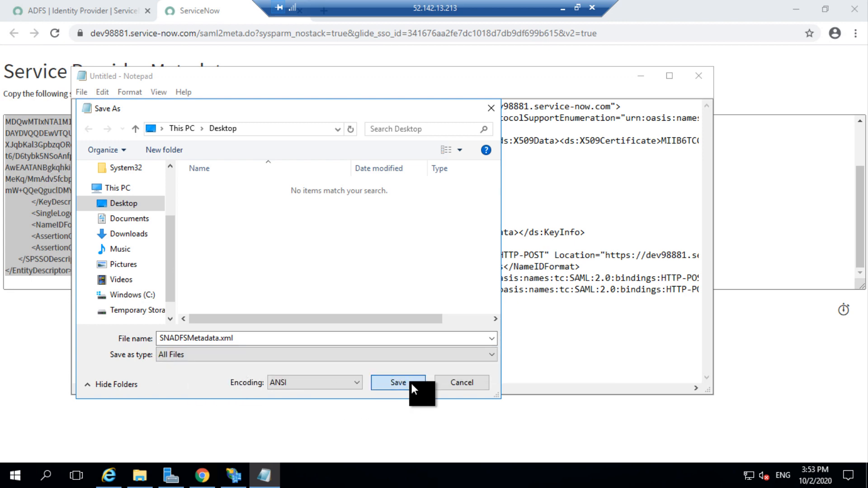
click(398, 383)
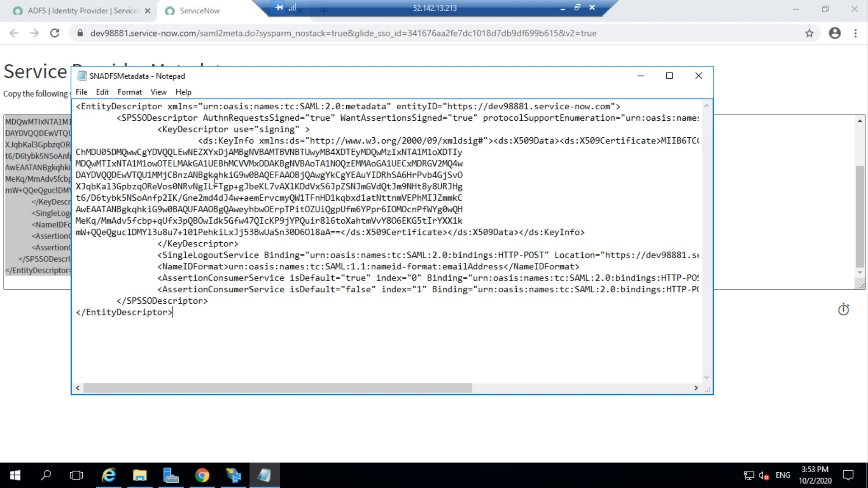
Select the ds:KeyInfo signing certificate block in the saved metadata file to examine it.
click(223, 163)
drag(198, 140, 300, 175)
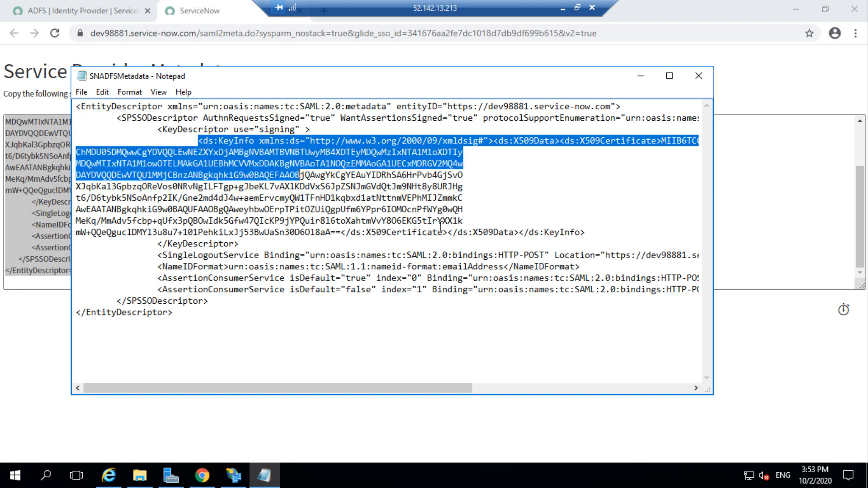
drag(441, 228, 442, 230)
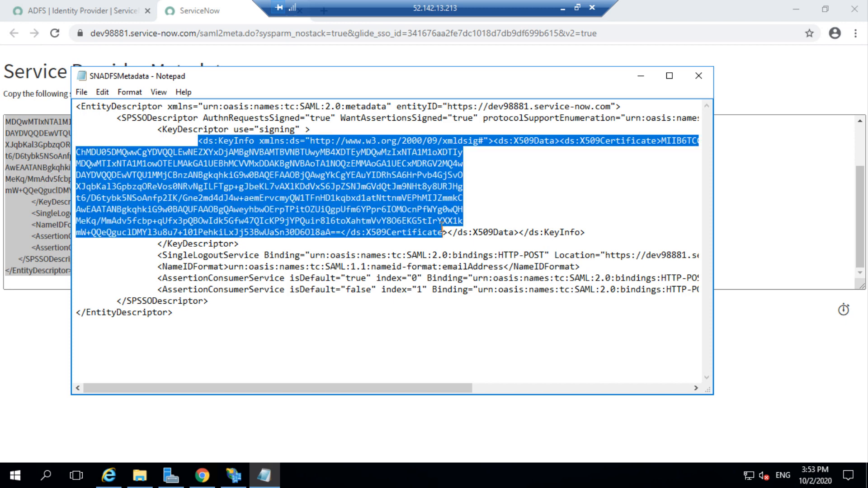